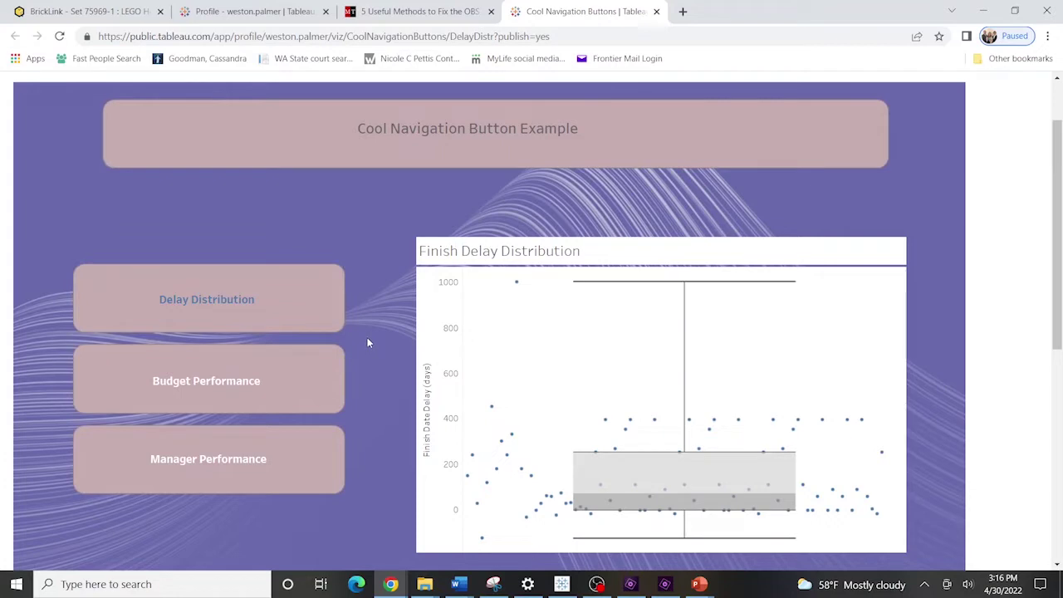
# Show the Budget Performance chart on the published dashboard, then go back to the Capital Project Management workbook
pyautogui.click(276, 377)
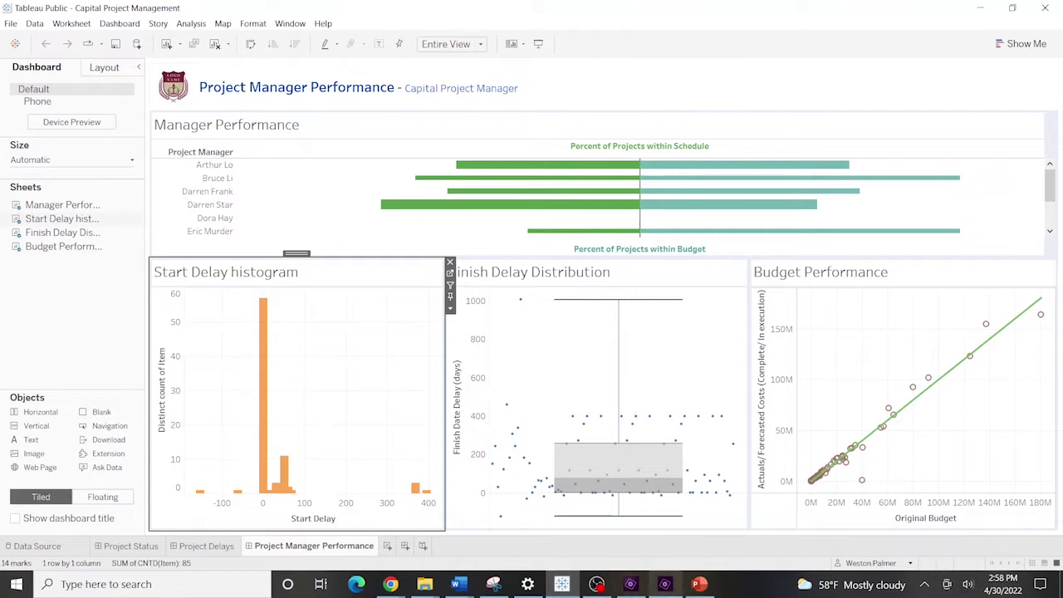
# Create a new PowerPoint presentation from the Pantone Color of the Year 2022 theme template
pyautogui.click(697, 586)
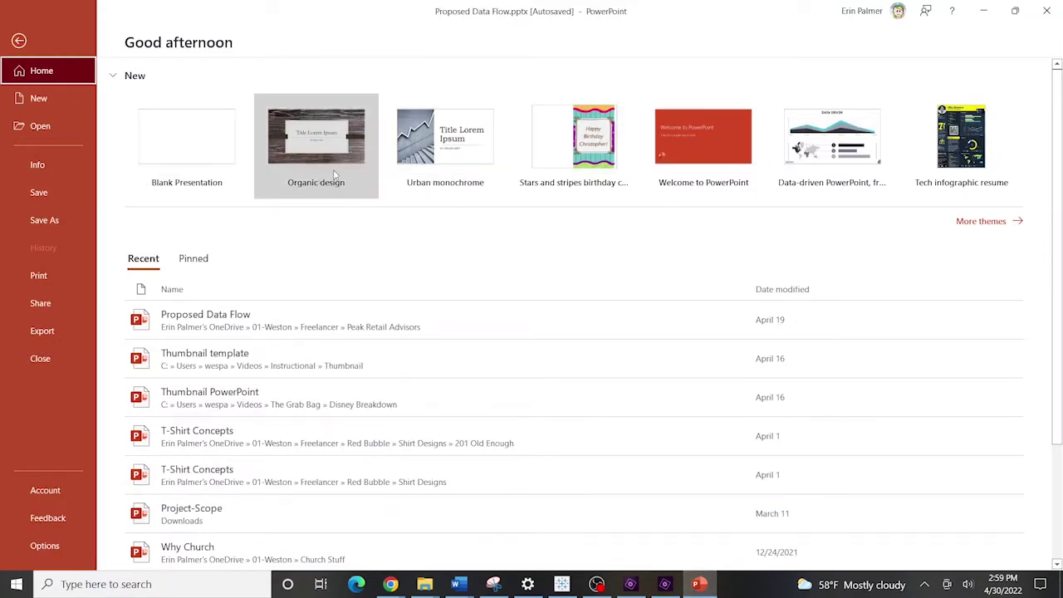
pyautogui.click(967, 226)
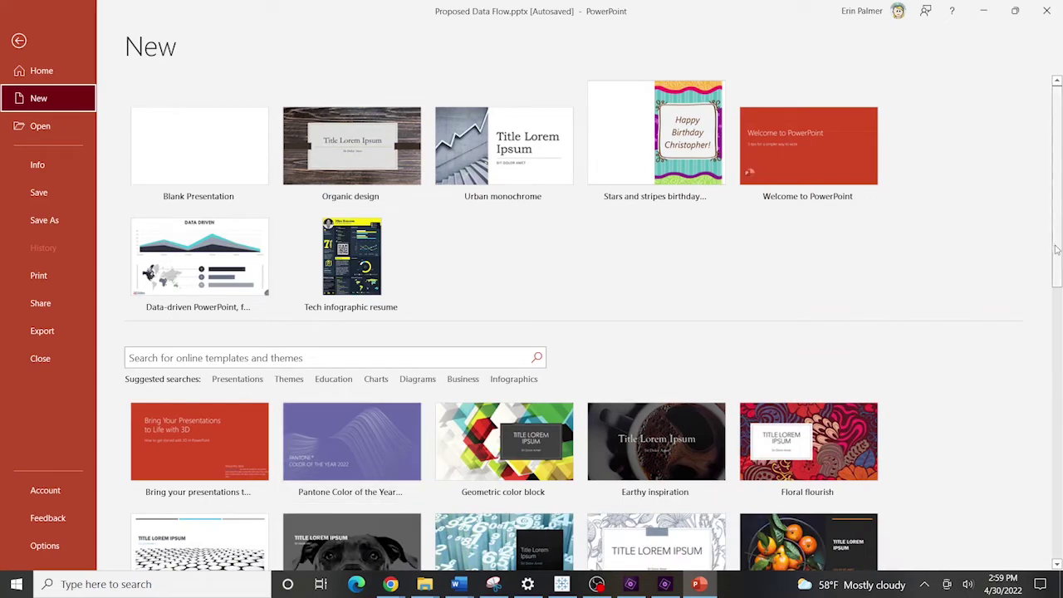
pyautogui.scroll(-1, 1053, 243)
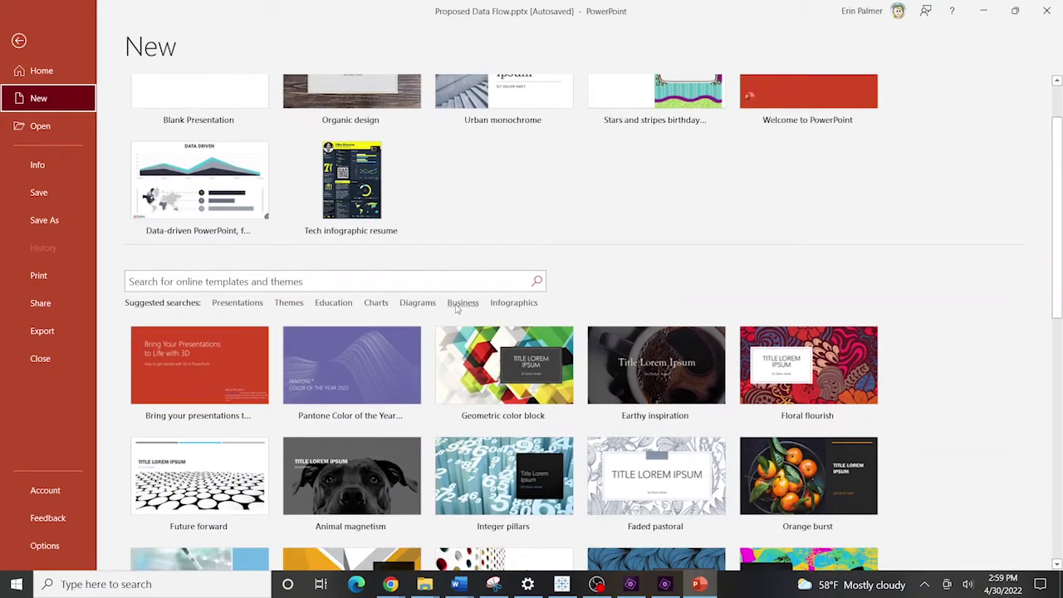
pyautogui.click(375, 339)
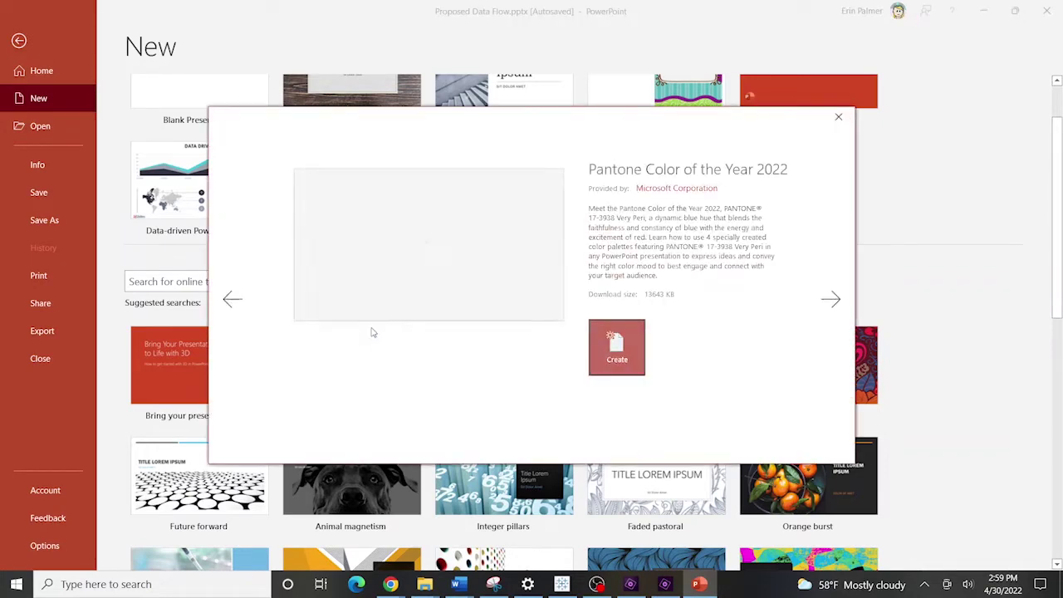
pyautogui.click(625, 359)
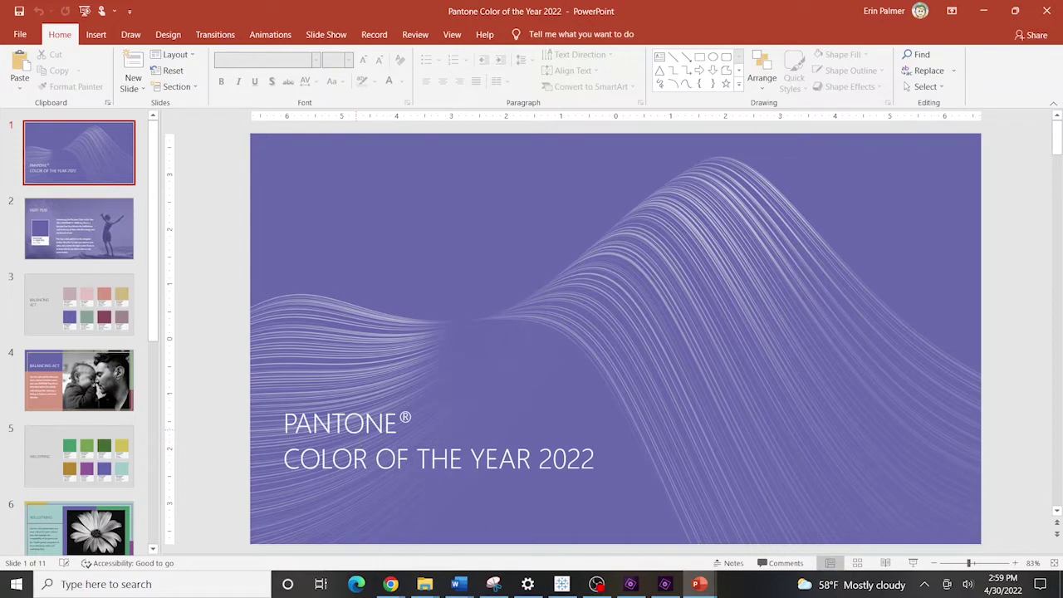
# Delete the PANTONE title text from slide 1, keeping the wavy background picture in place
pyautogui.moveTo(270, 377); pyautogui.dragTo(702, 510)
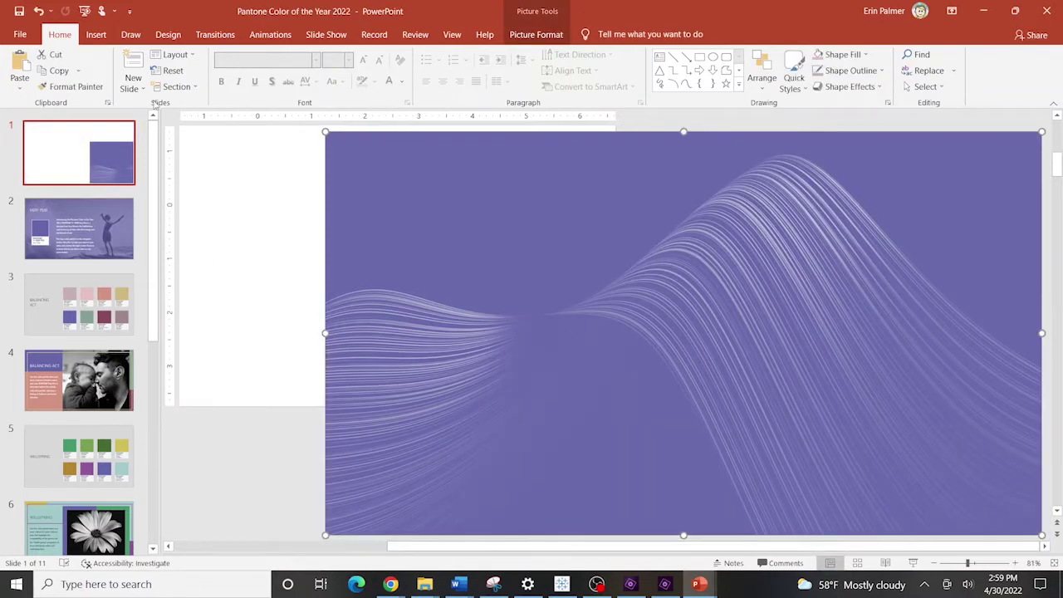
pyautogui.click(38, 11)
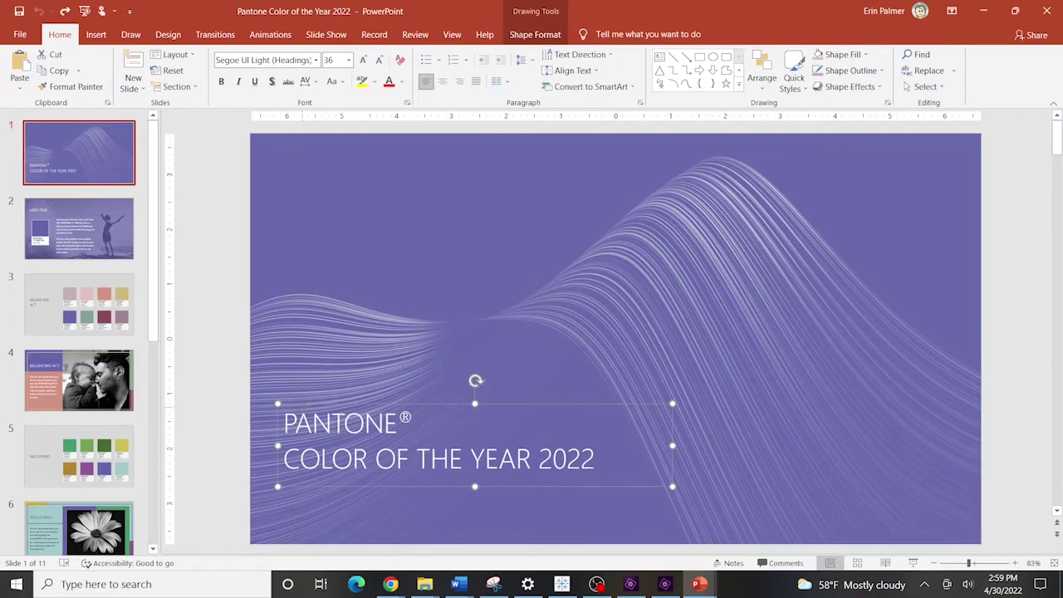
pyautogui.press('Delete')
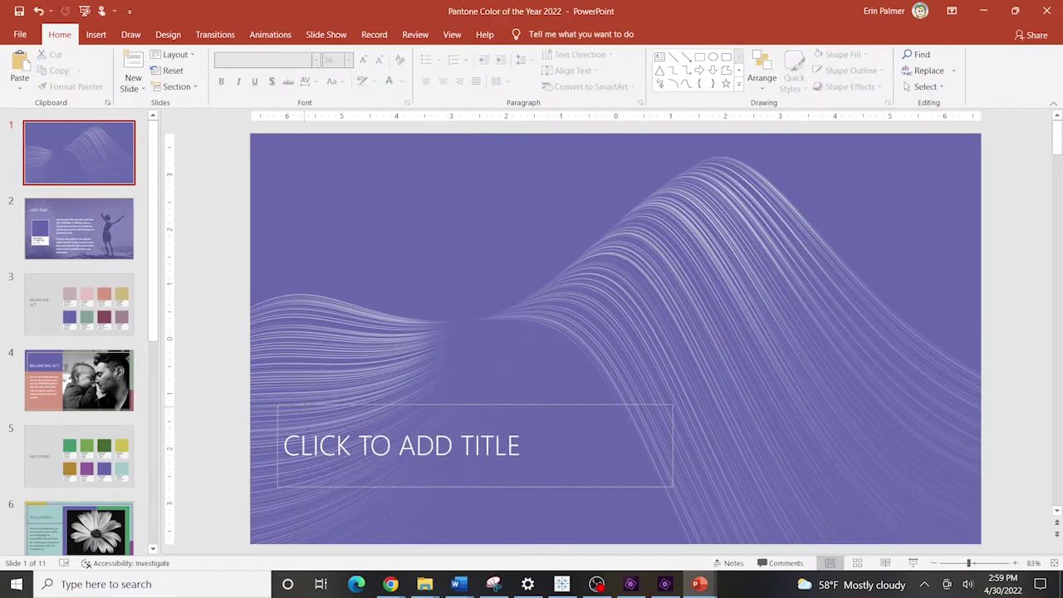
pyautogui.click(306, 405)
pyautogui.press('Delete')
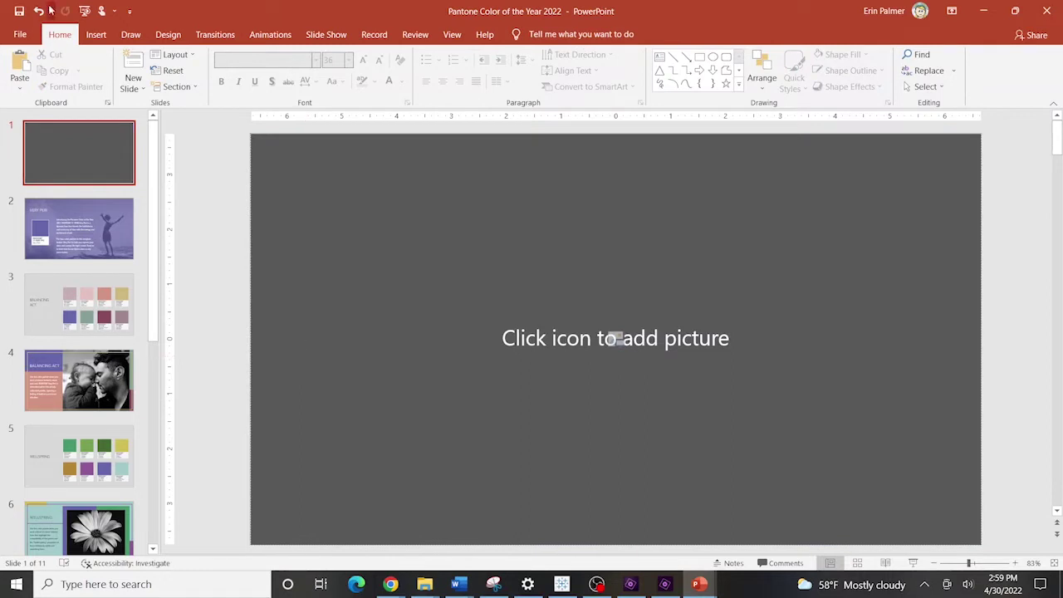
pyautogui.click(39, 11)
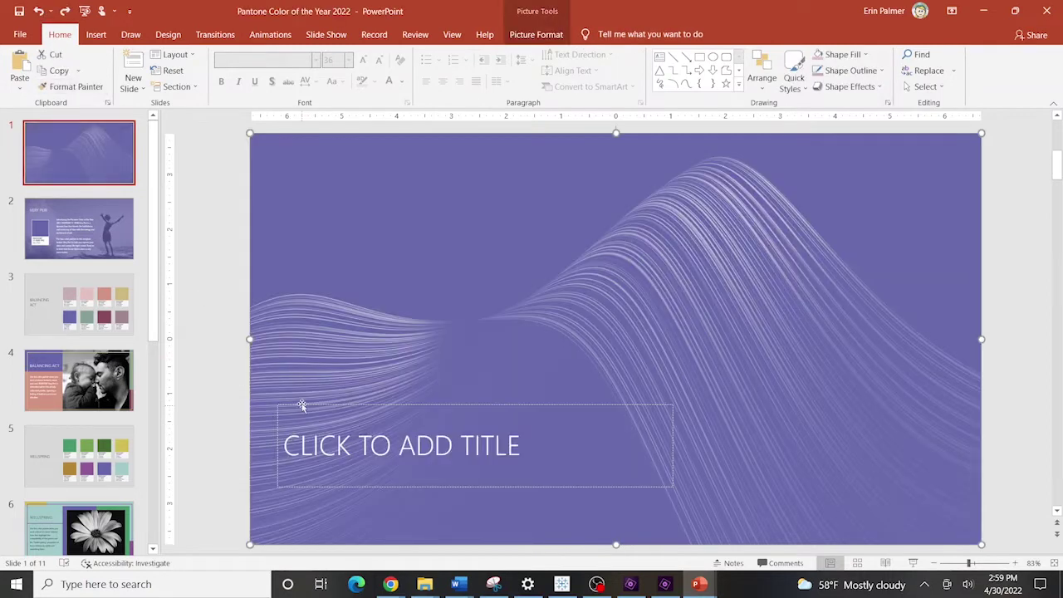
pyautogui.click(184, 55)
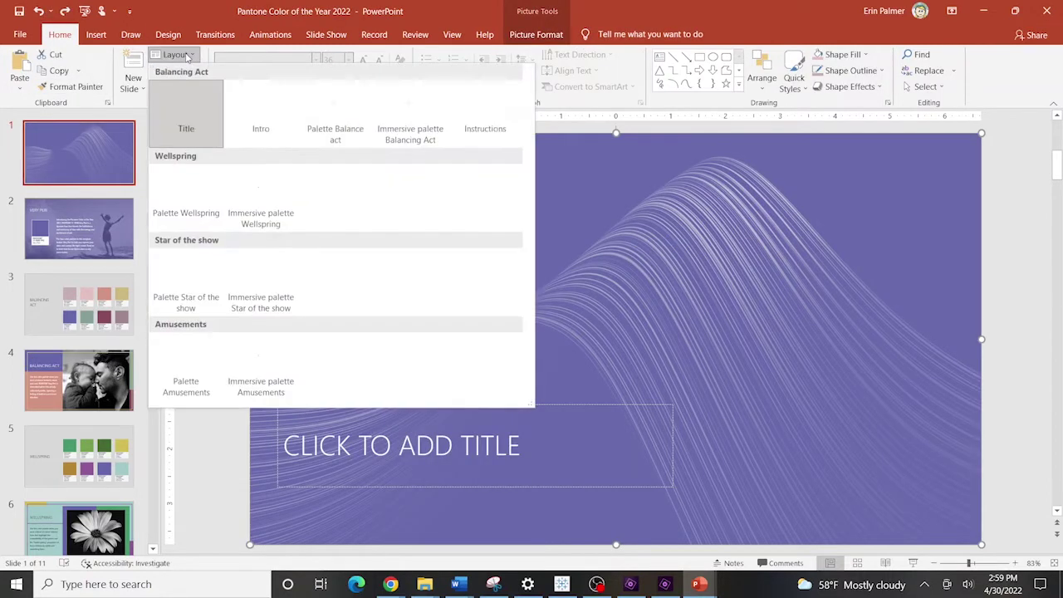
pyautogui.click(464, 501)
# Bring the wavy purple background picture to the front, covering the empty title placeholder
pyautogui.click(221, 258)
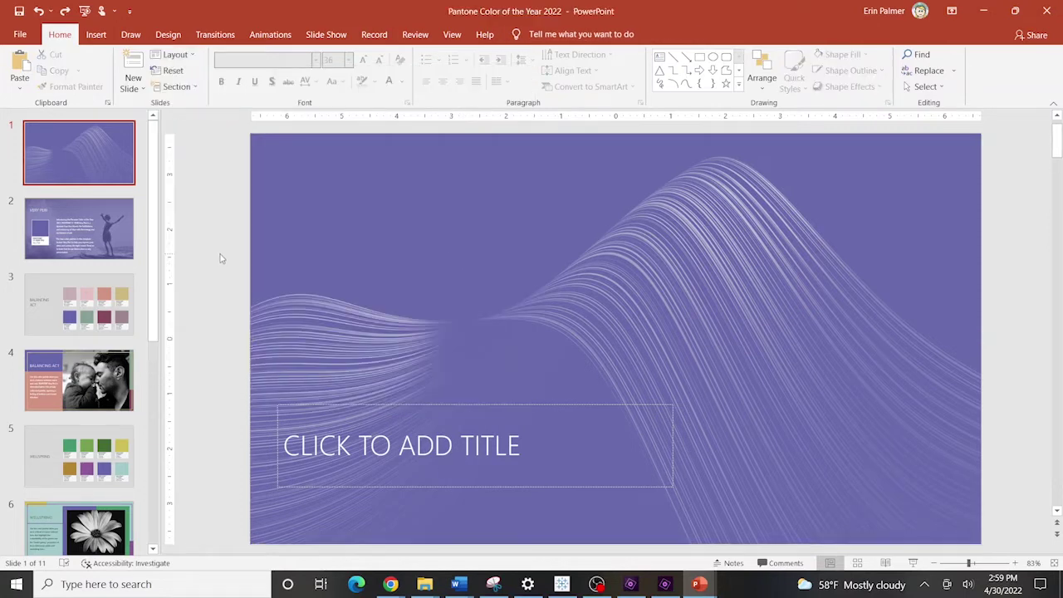
pyautogui.click(400, 290)
pyautogui.rightClick(396, 268)
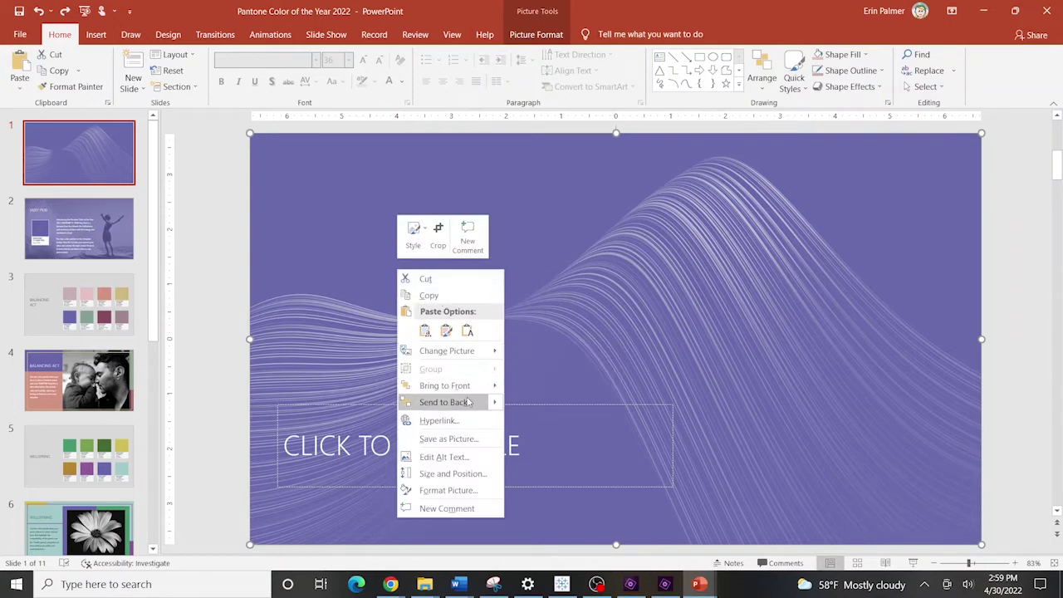
pyautogui.moveTo(466, 389)
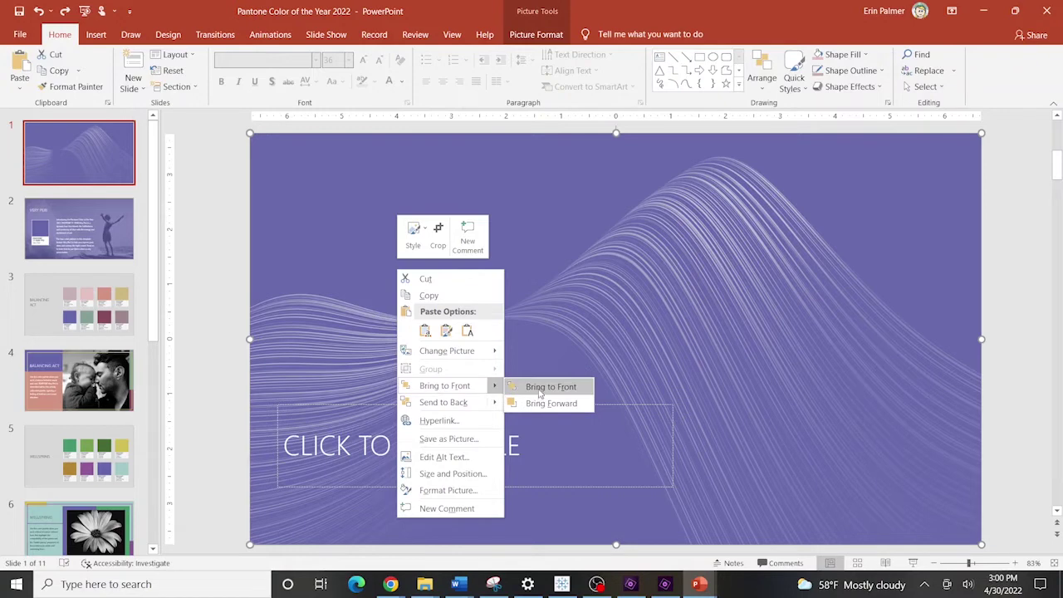
pyautogui.click(540, 389)
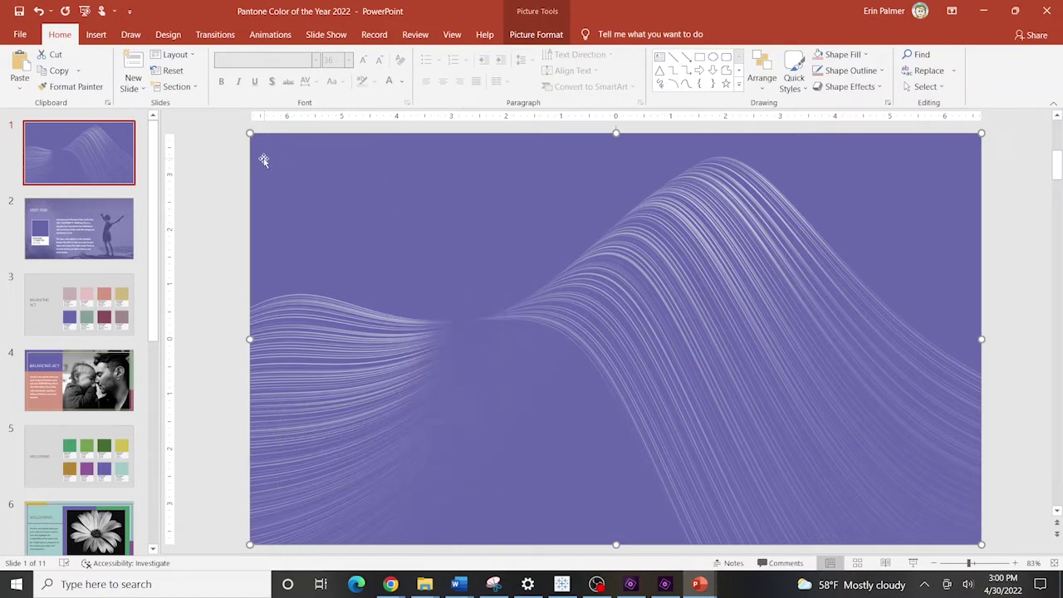
pyautogui.click(245, 187)
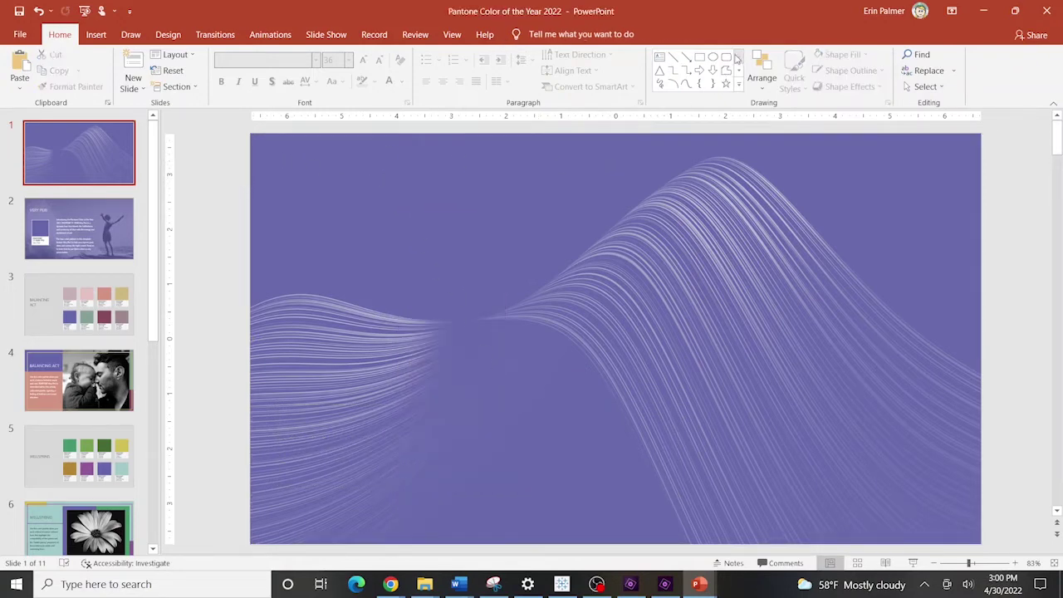
# Draw a pink rounded rectangle on the left and stack two duplicates below it
pyautogui.click(727, 56)
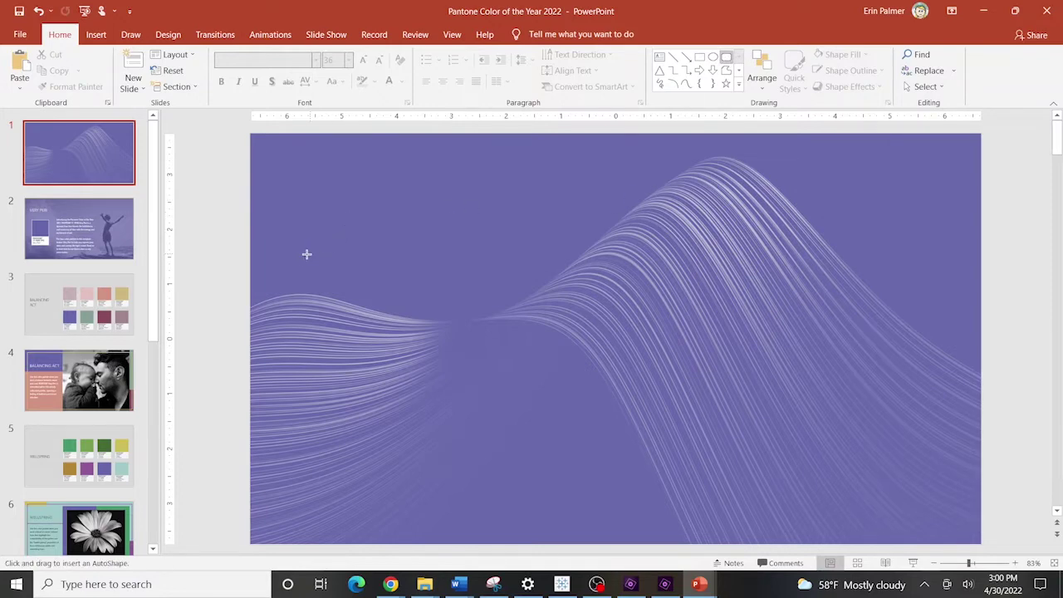
pyautogui.moveTo(297, 274); pyautogui.dragTo(504, 325)
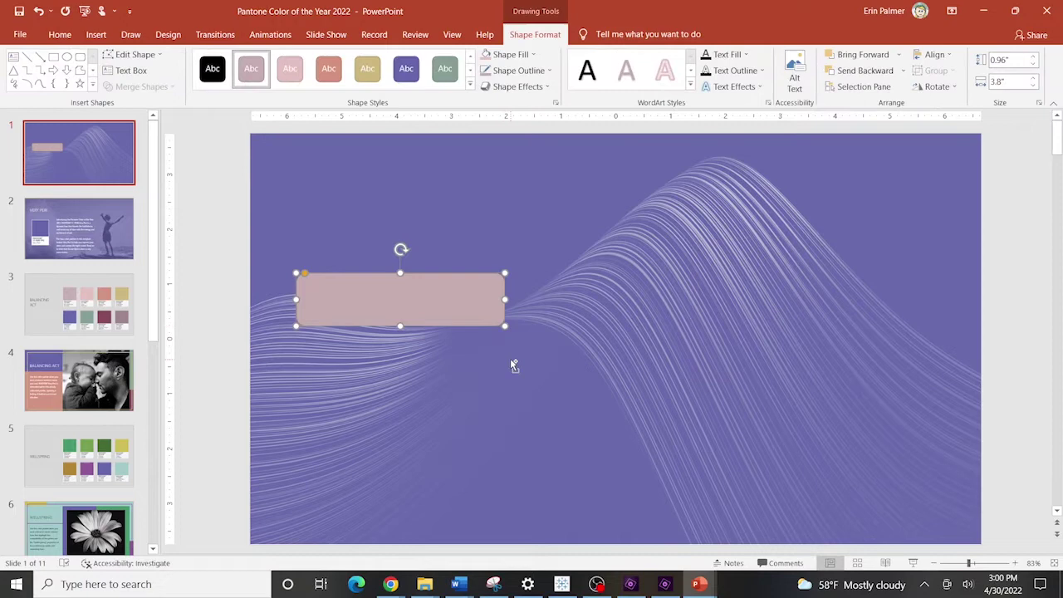
pyautogui.hotkey('ctrl', 'd')
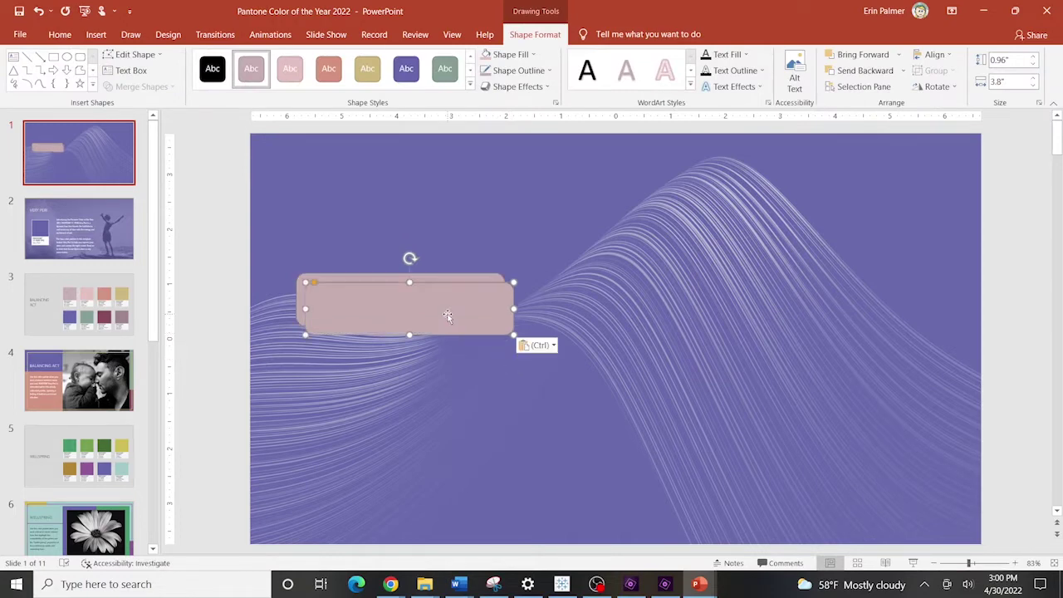
pyautogui.moveTo(446, 317); pyautogui.dragTo(444, 370)
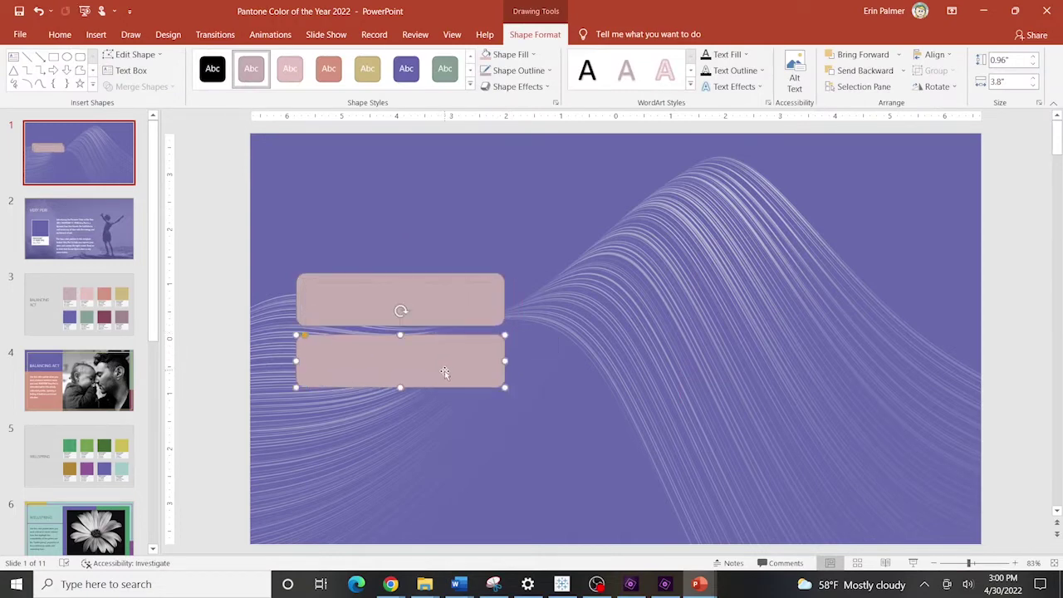
pyautogui.hotkey('ctrl', 'd')
pyautogui.moveTo(446, 330); pyautogui.dragTo(439, 434)
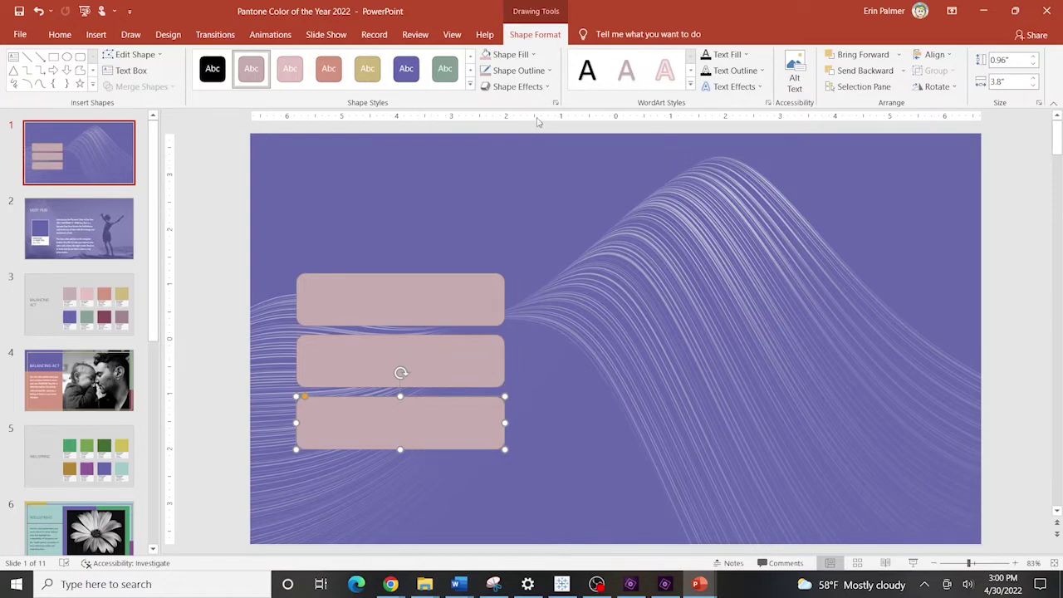
# Paste another rounded rectangle and stretch it into an 11.01" wide banner across the top
pyautogui.press('Escape')
pyautogui.hotkey('ctrl', 'v')
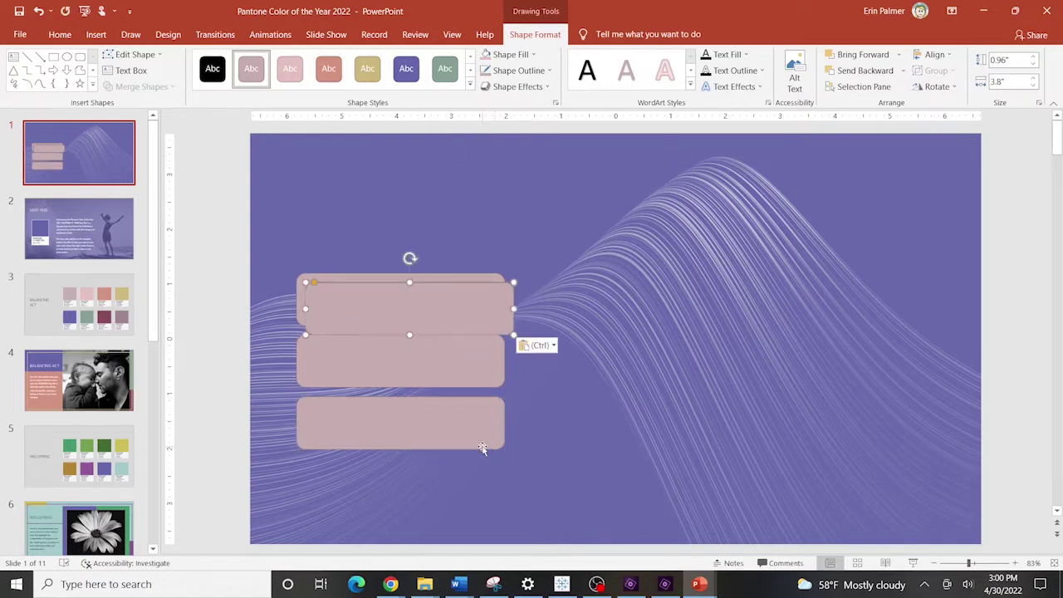
pyautogui.moveTo(474, 325); pyautogui.dragTo(917, 197)
pyautogui.moveTo(766, 212); pyautogui.dragTo(780, 186)
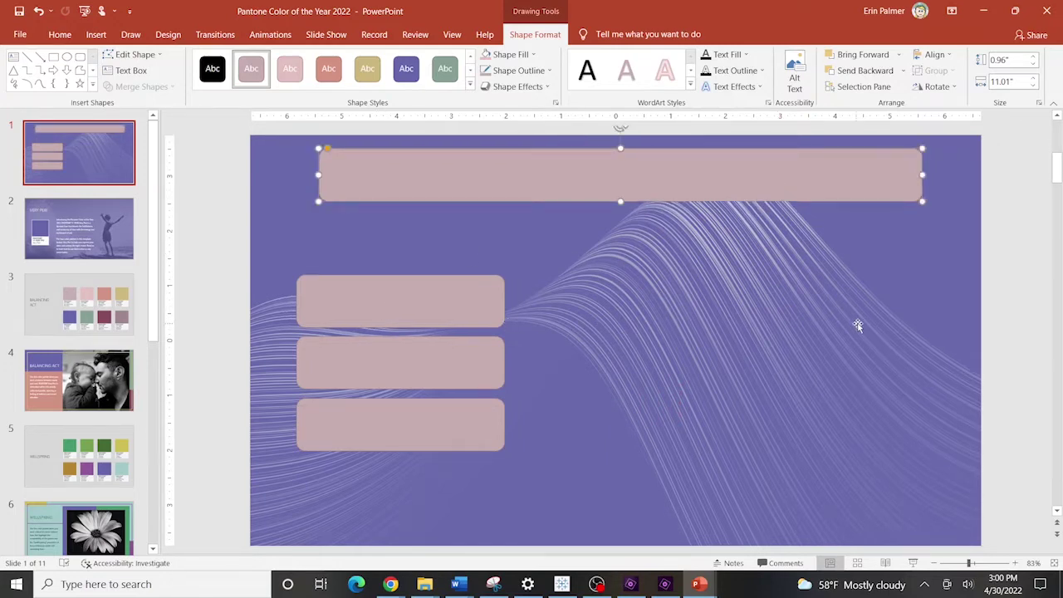
pyautogui.click(999, 310)
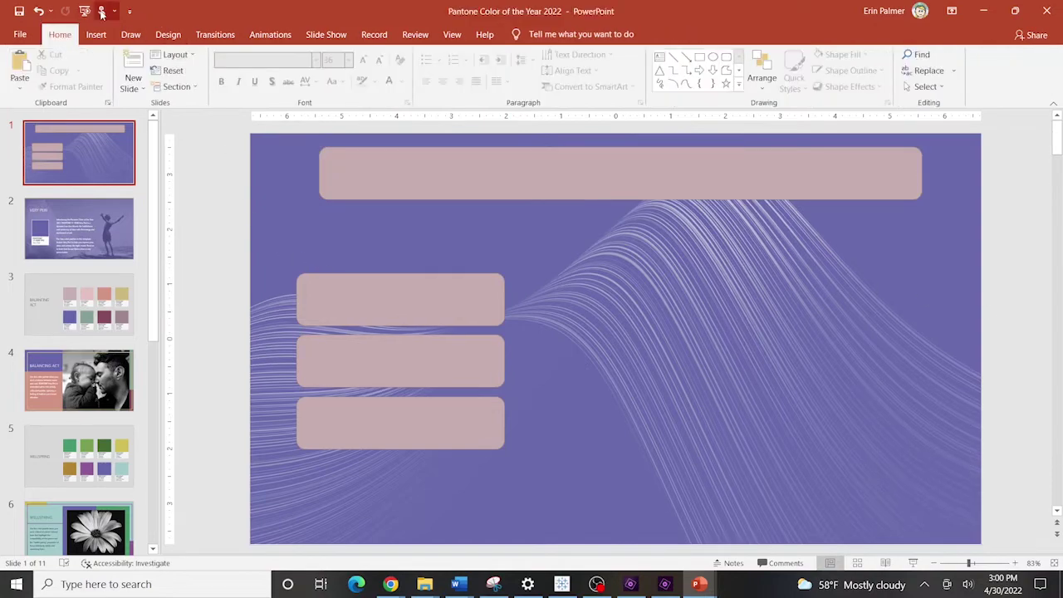
# Save a copy in the Thumbnail folder under the name 'Screen background'
pyautogui.click(20, 34)
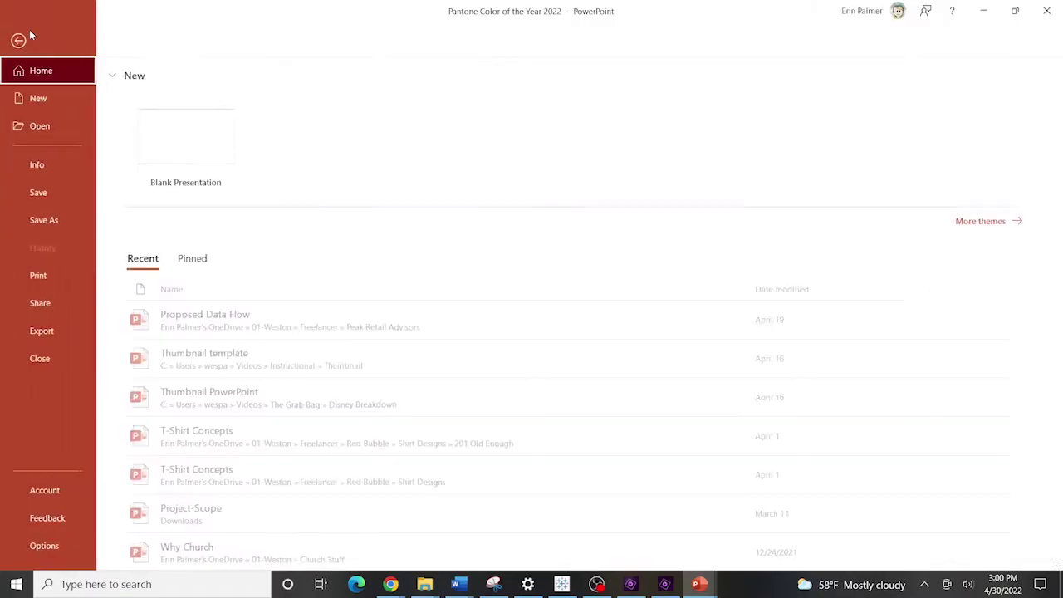
pyautogui.click(75, 213)
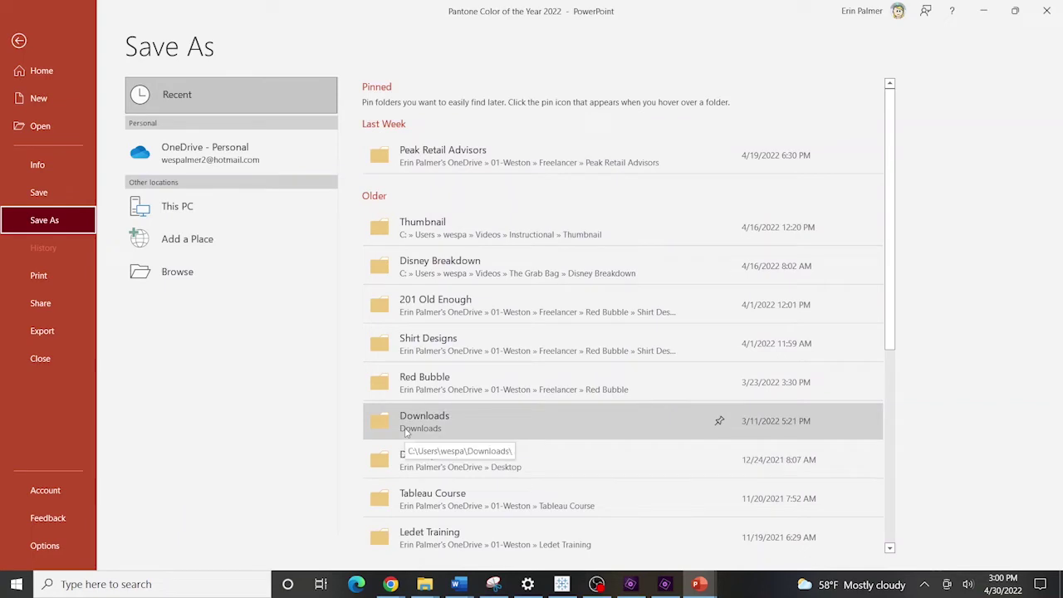
pyautogui.click(439, 234)
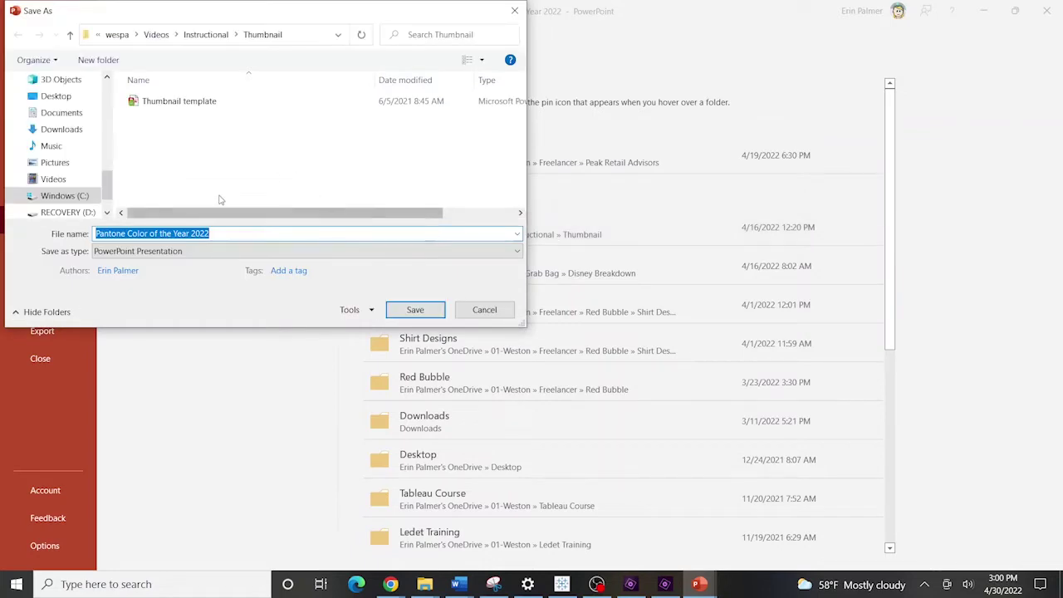
pyautogui.moveTo(209, 234); pyautogui.dragTo(81, 233)
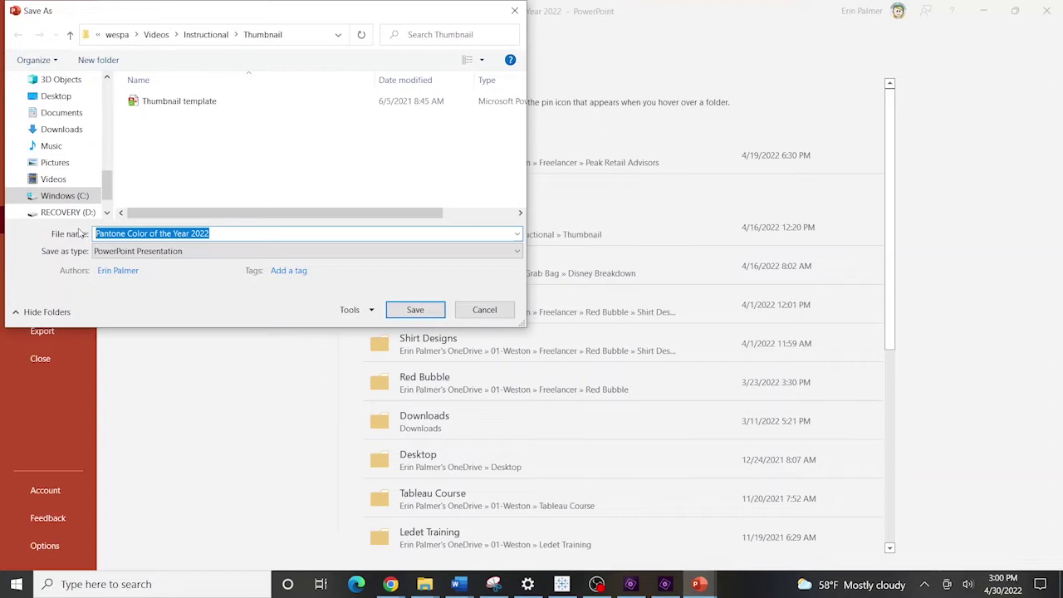
pyautogui.write('Screen background')
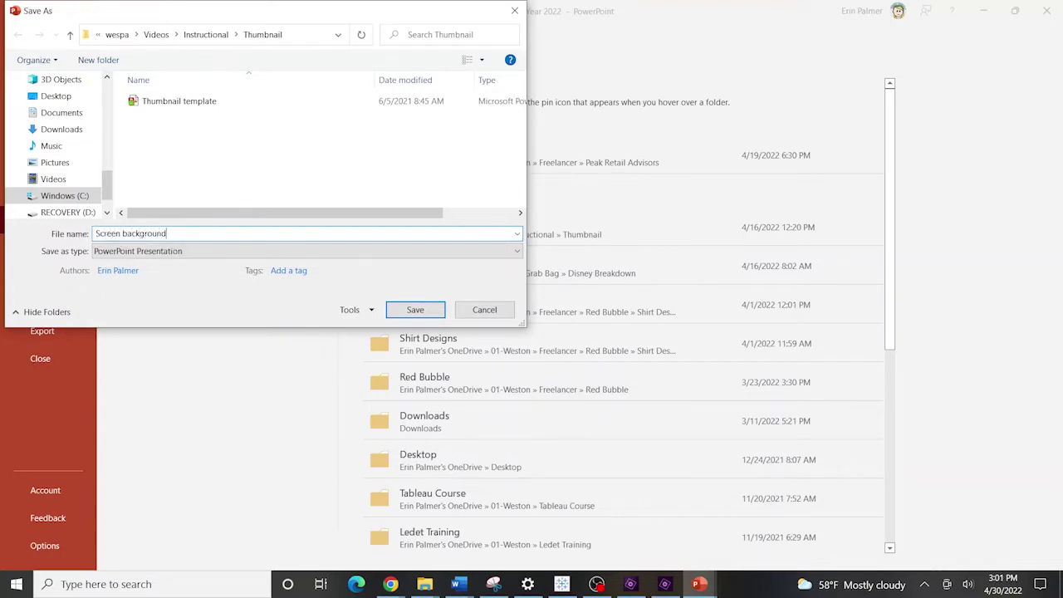
# Export only the current slide as a JPEG image, then return to Tableau Public
pyautogui.click(179, 251)
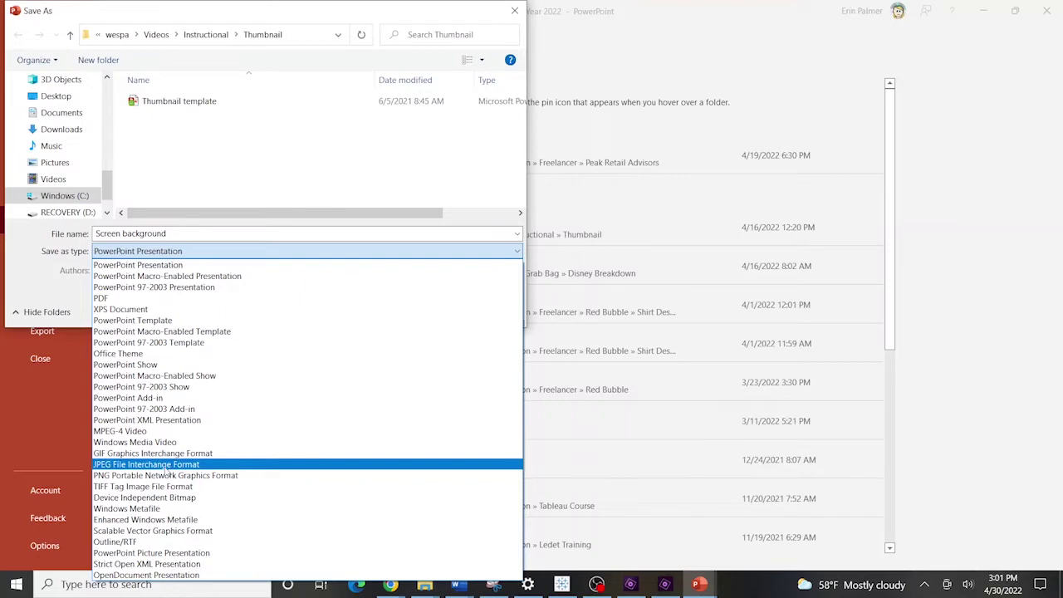
pyautogui.click(166, 466)
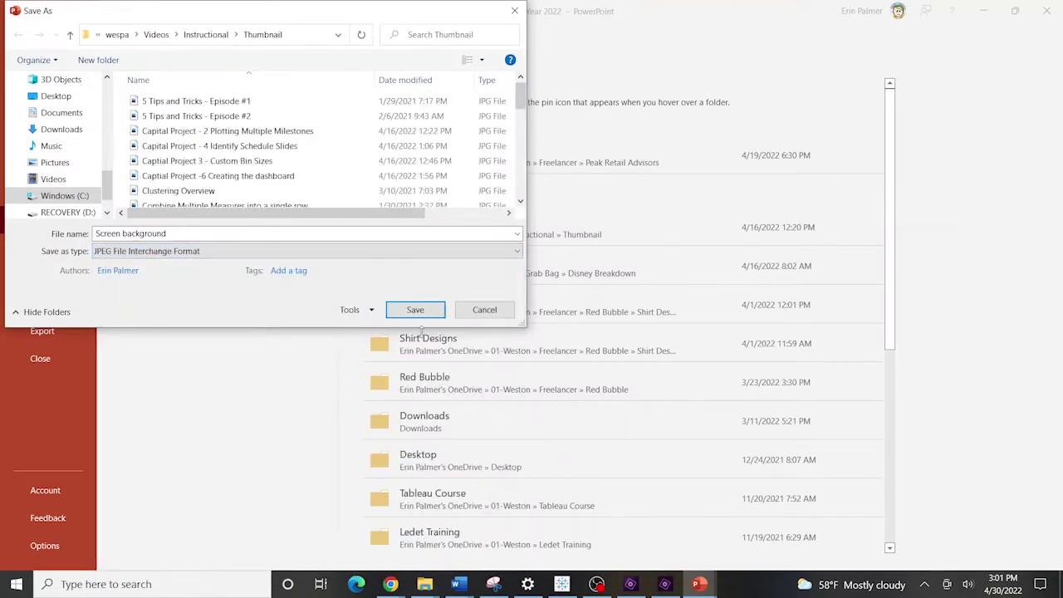
pyautogui.click(415, 311)
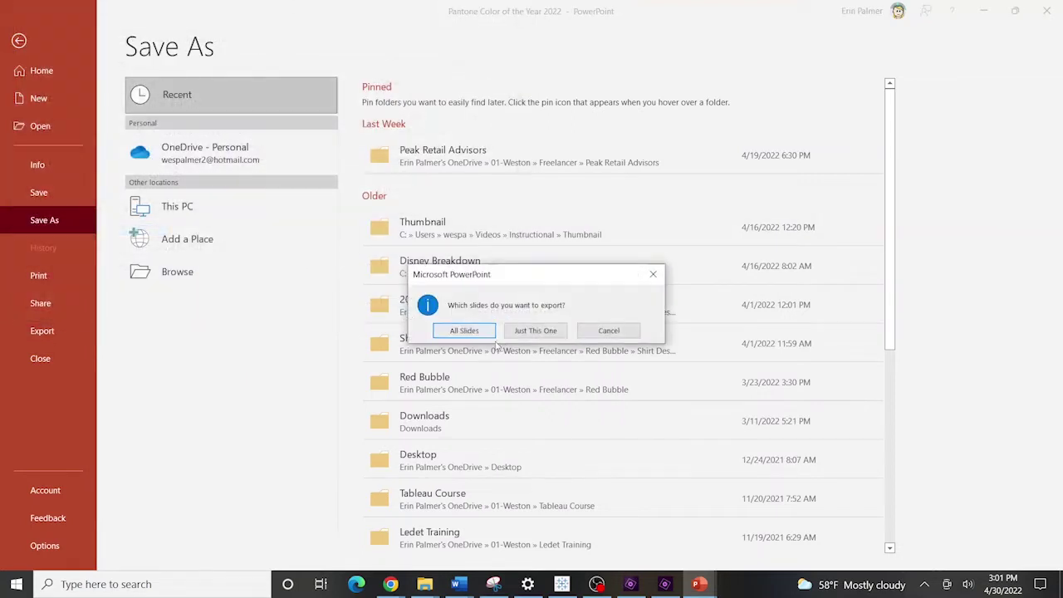
pyautogui.click(536, 330)
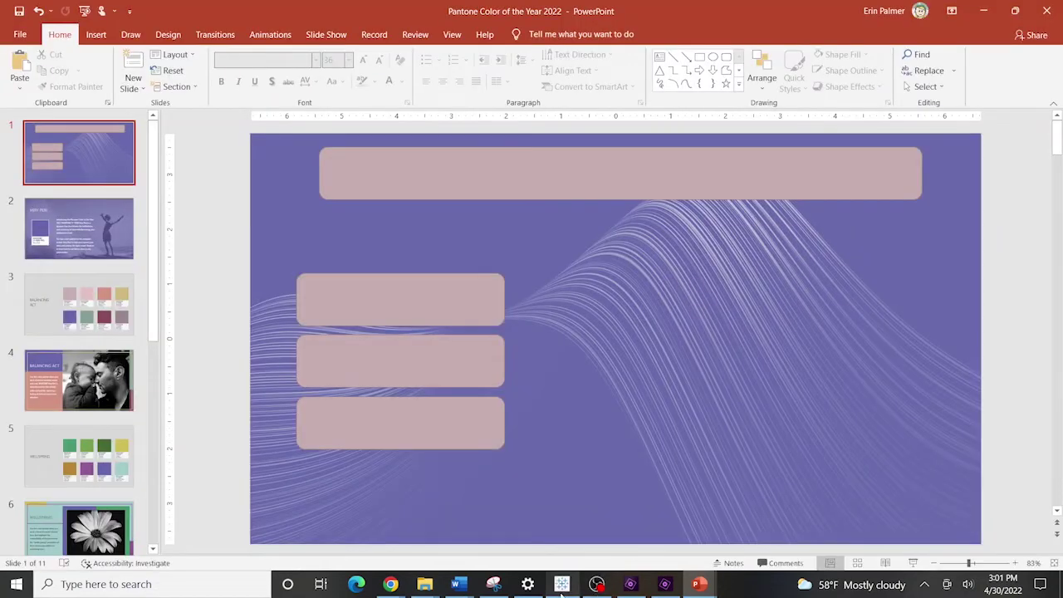
pyautogui.click(562, 585)
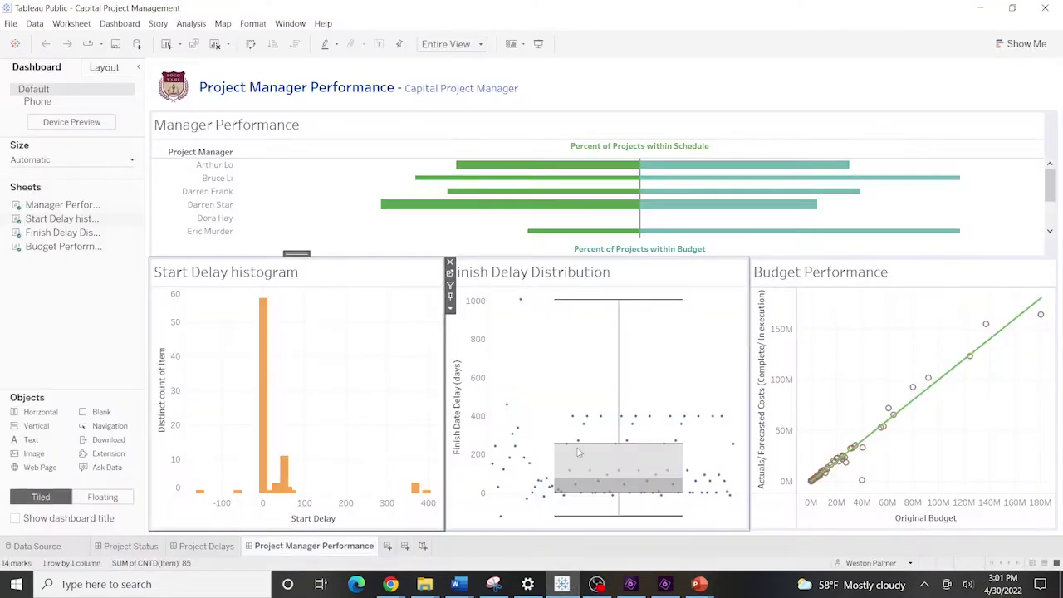
# Create a new blank Dashboard 4 and drop an empty Image object onto its canvas
pyautogui.click(405, 546)
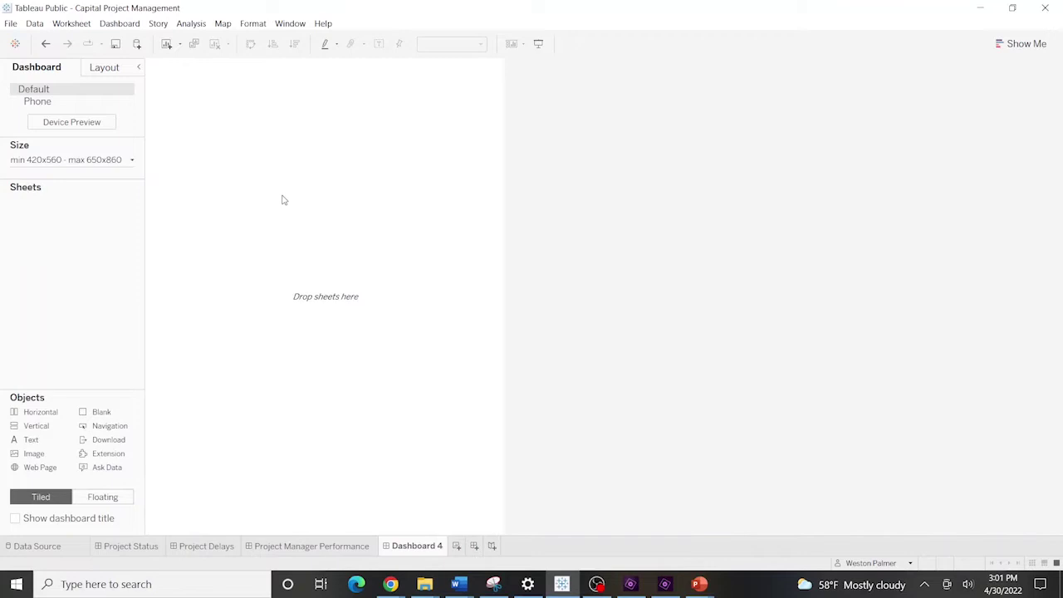
pyautogui.click(225, 23)
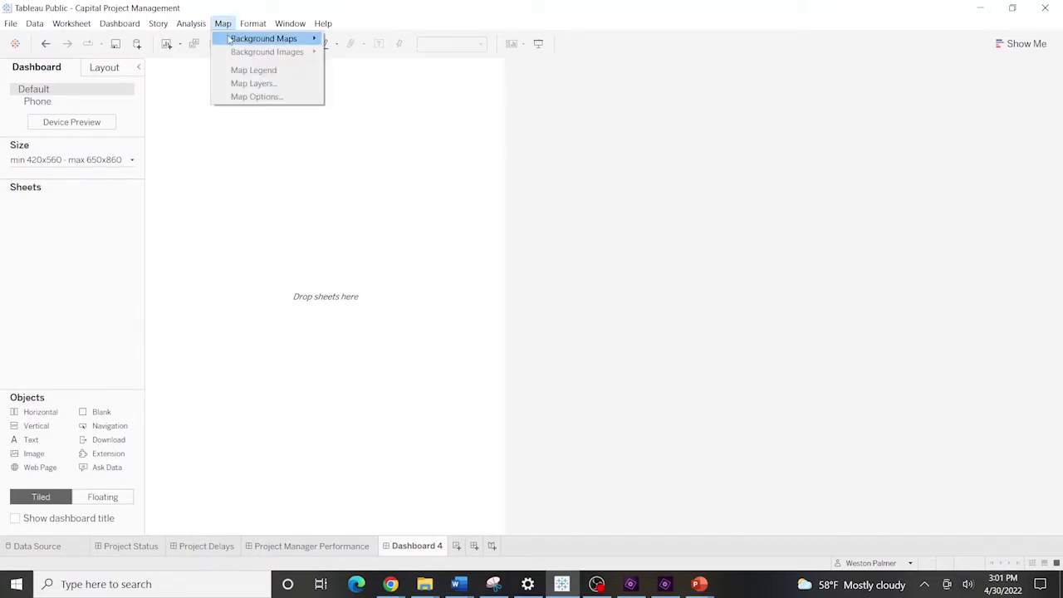
pyautogui.moveTo(235, 43)
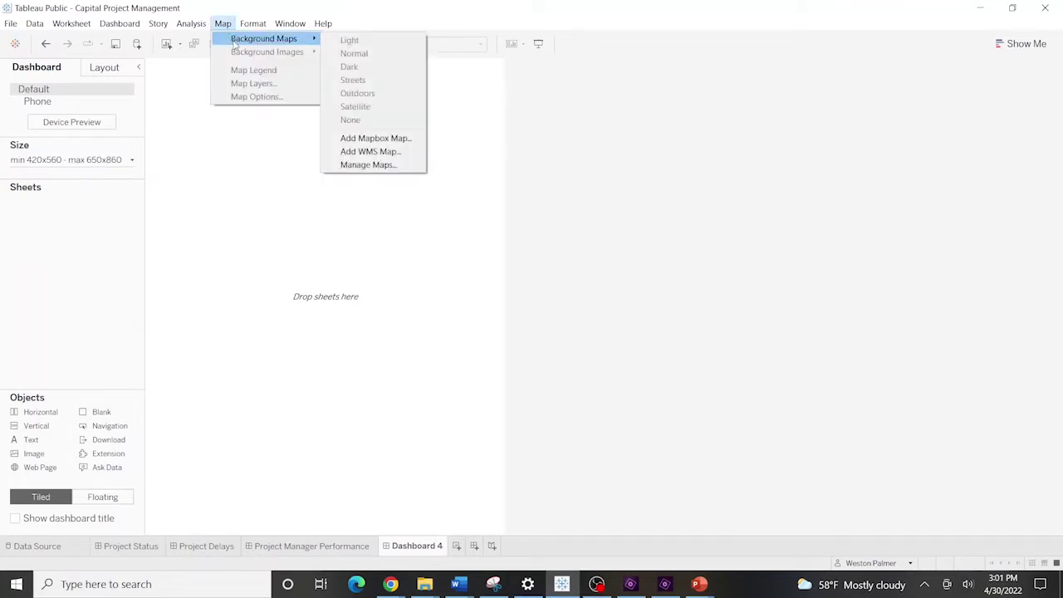
pyautogui.click(217, 320)
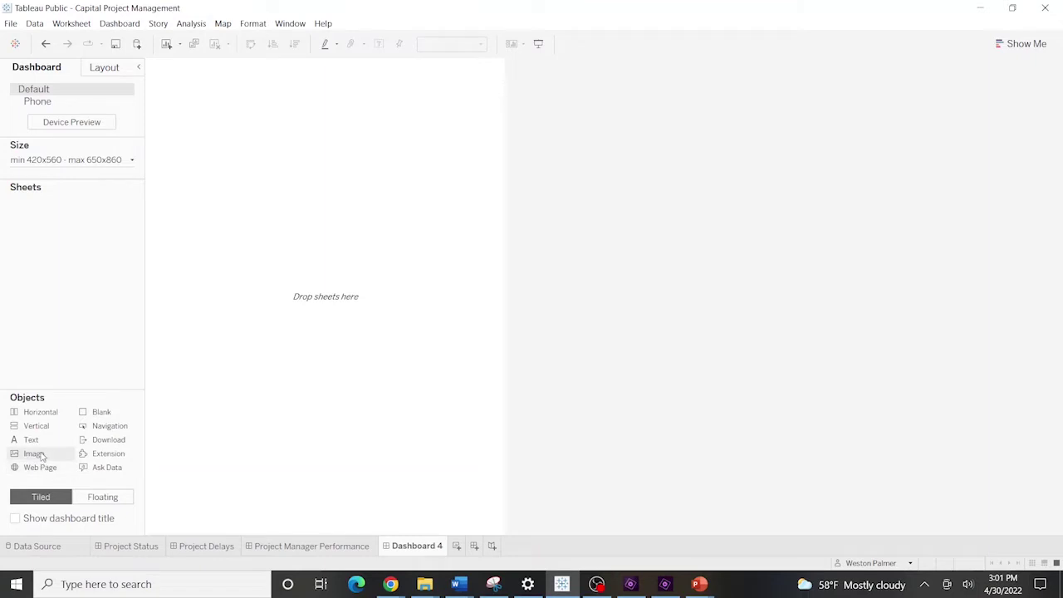
pyautogui.moveTo(35, 453); pyautogui.dragTo(166, 378)
pyautogui.moveTo(209, 339); pyautogui.dragTo(210, 338)
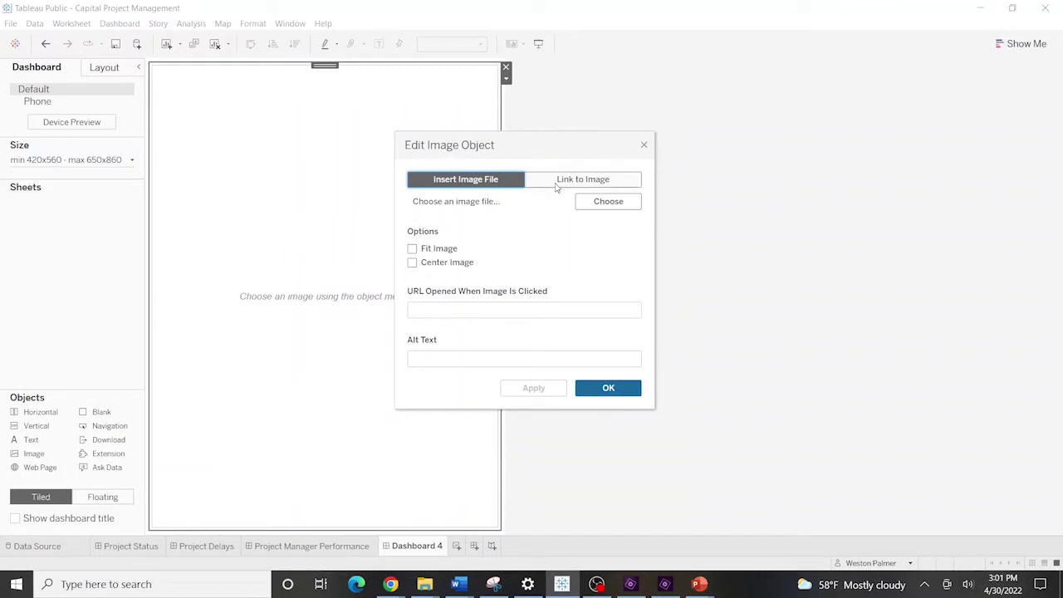
# Load Screen background.jpg (found by searching 'scree') into the image object with Fit Image on
pyautogui.click(617, 213)
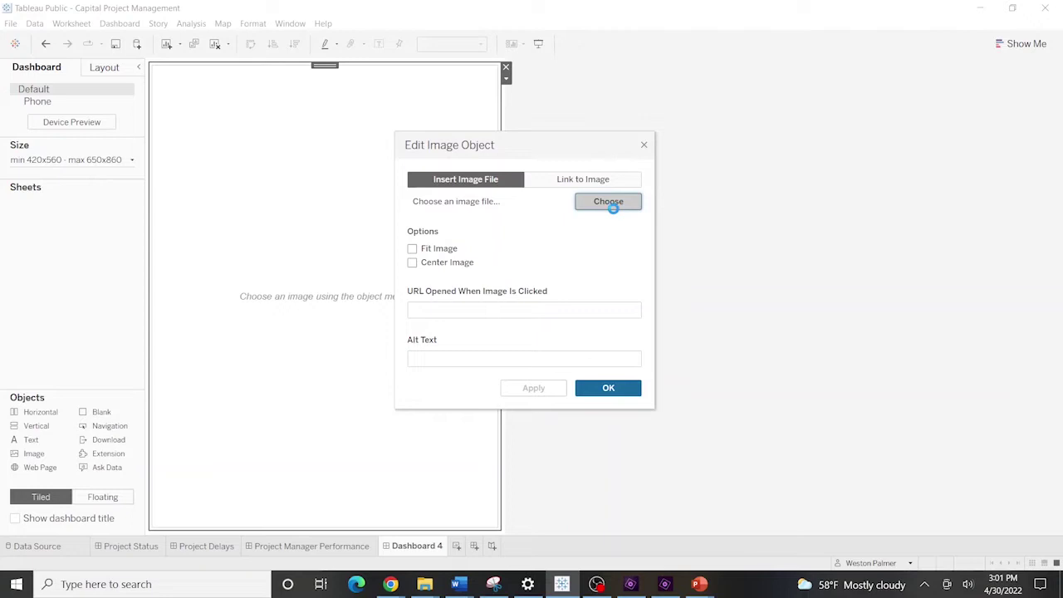
pyautogui.click(805, 166)
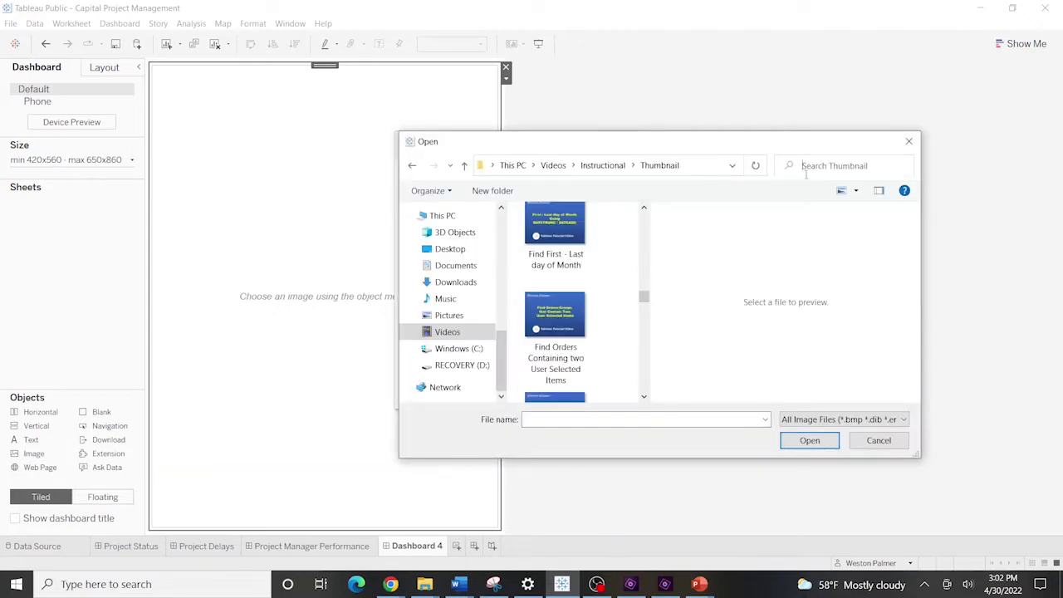
pyautogui.write('scree')
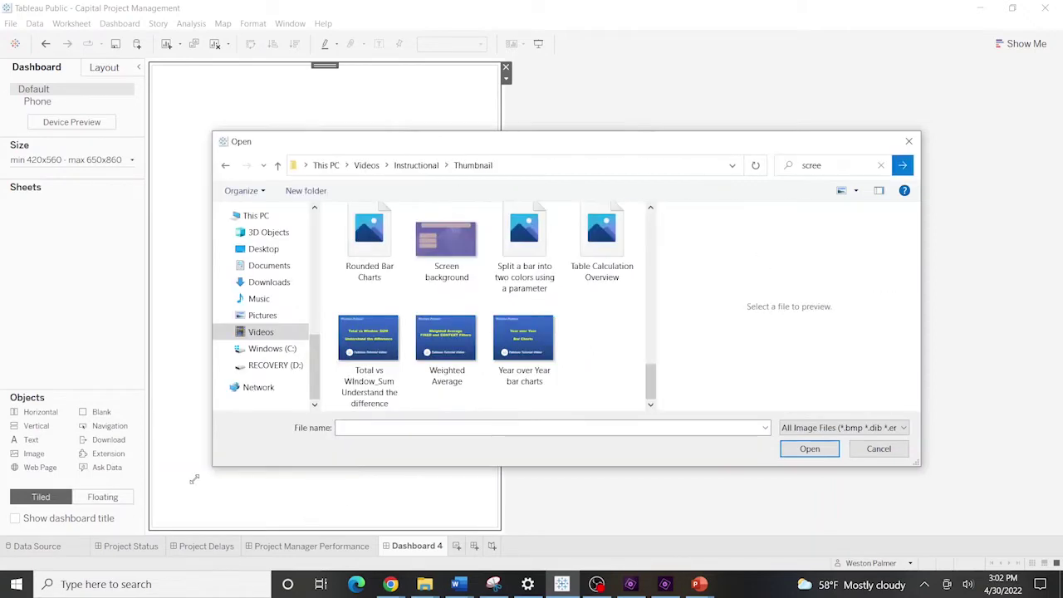
pyautogui.moveTo(194, 479); pyautogui.dragTo(172, 489)
pyautogui.click(439, 253)
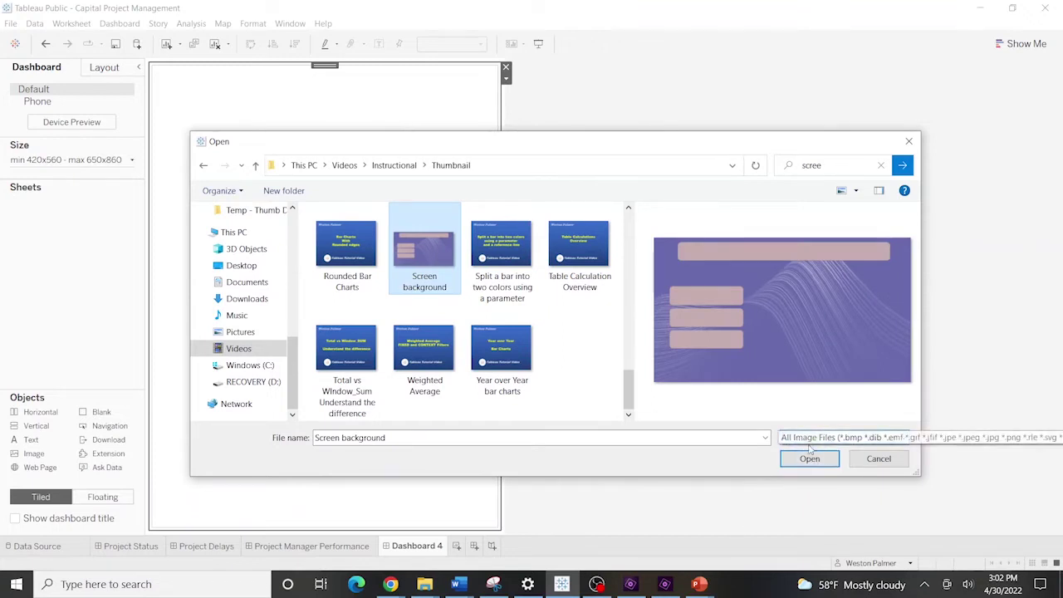
pyautogui.click(807, 459)
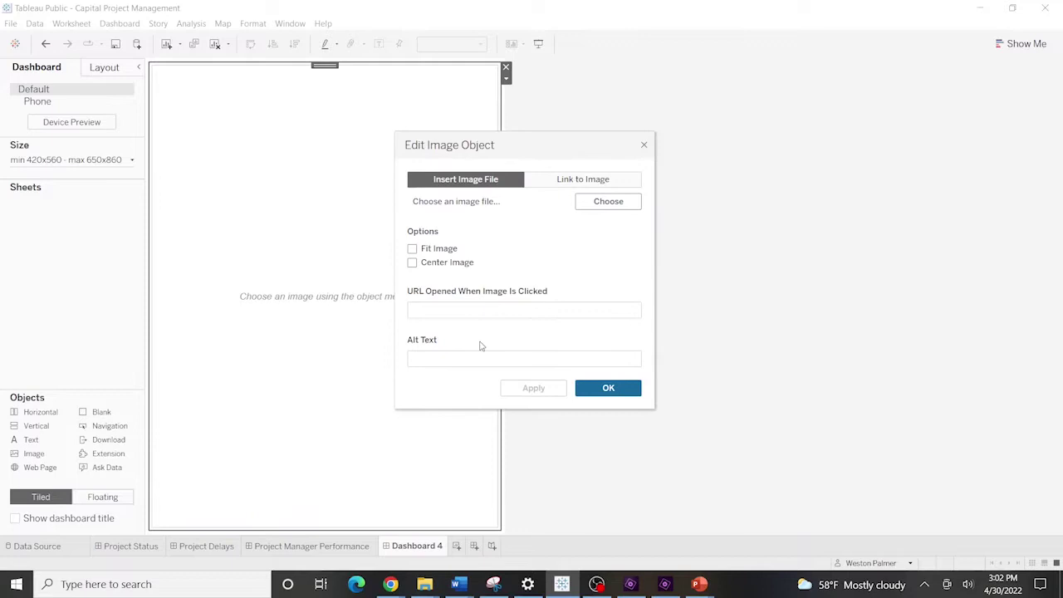
pyautogui.click(413, 250)
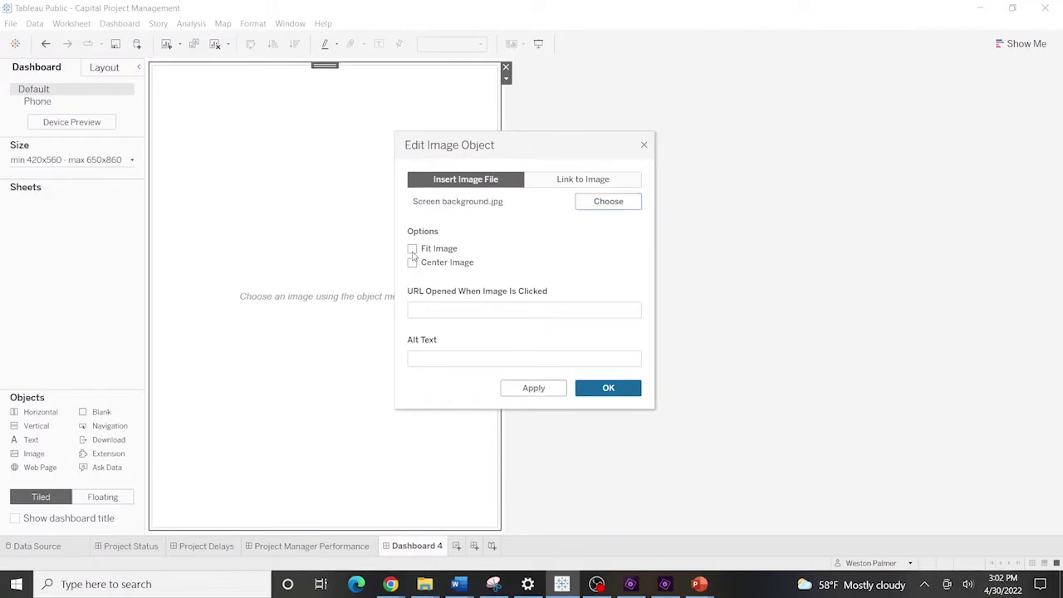
pyautogui.click(605, 389)
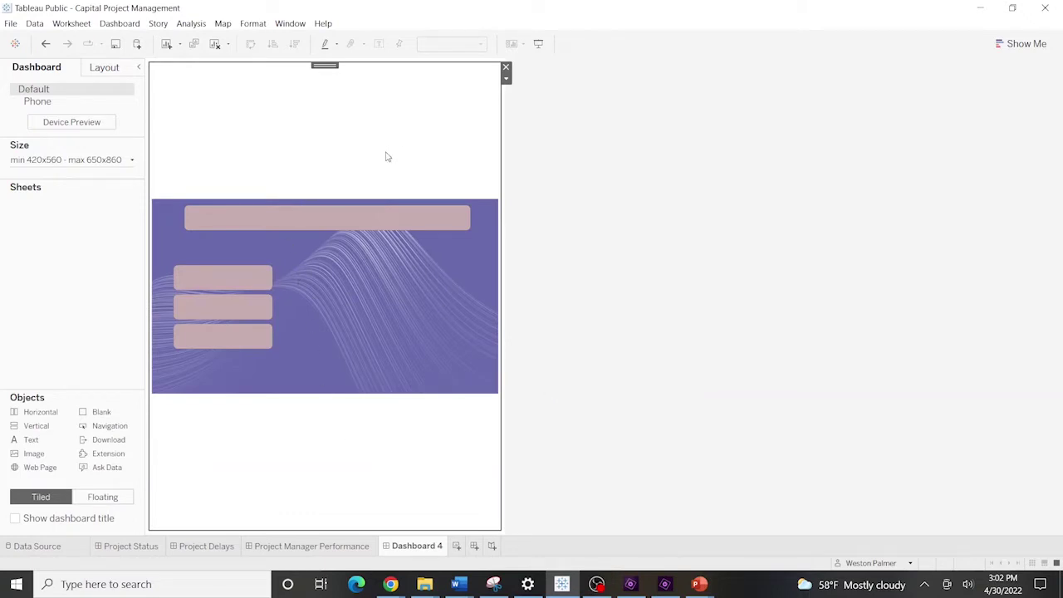
# Switch the dashboard to Fixed size and enter an initial 1300 px width and 700 px height
pyautogui.click(132, 162)
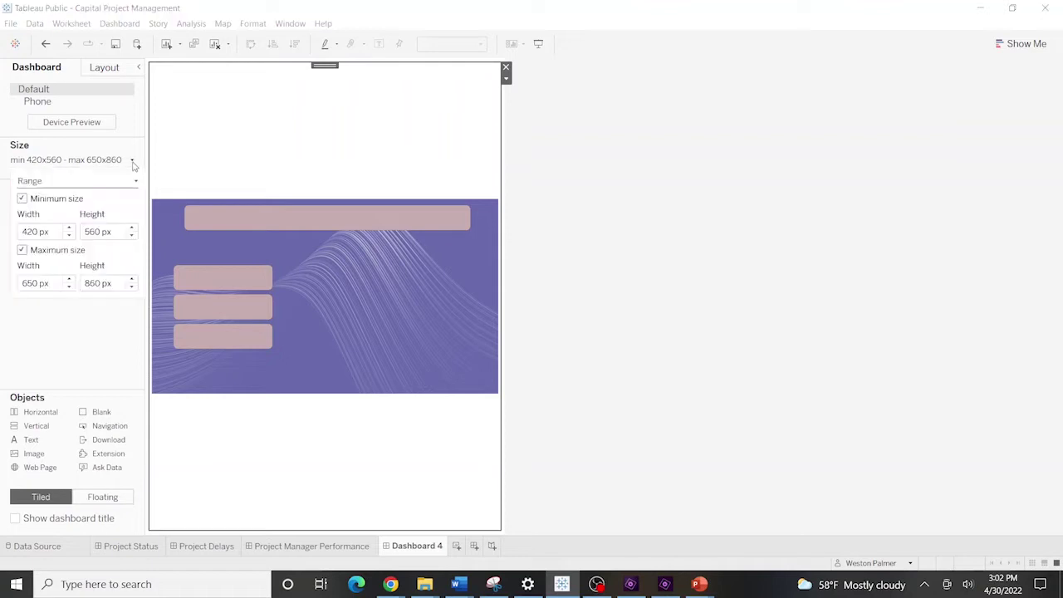
pyautogui.click(125, 182)
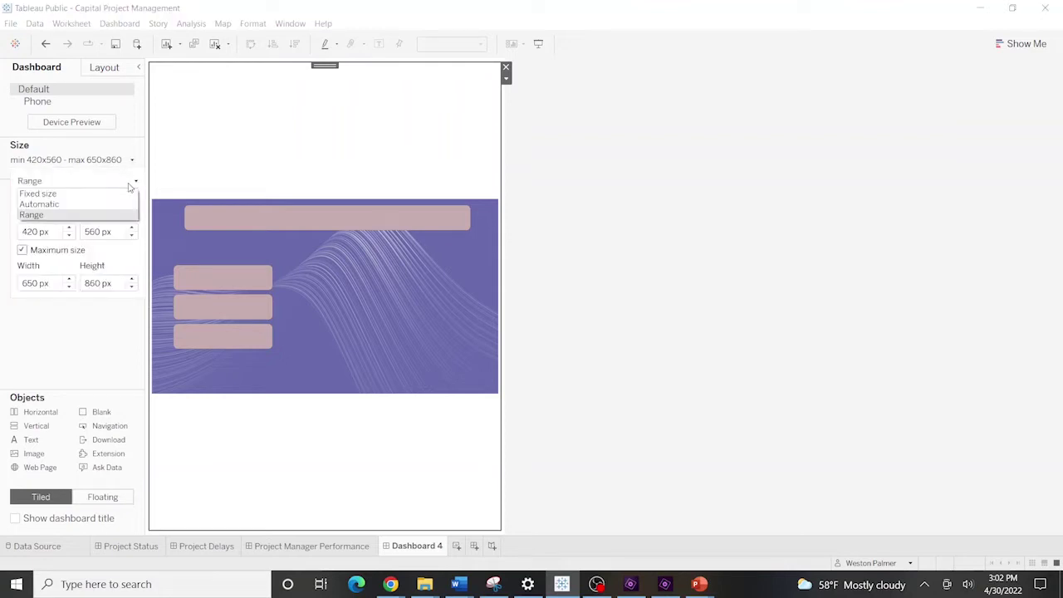
pyautogui.click(83, 194)
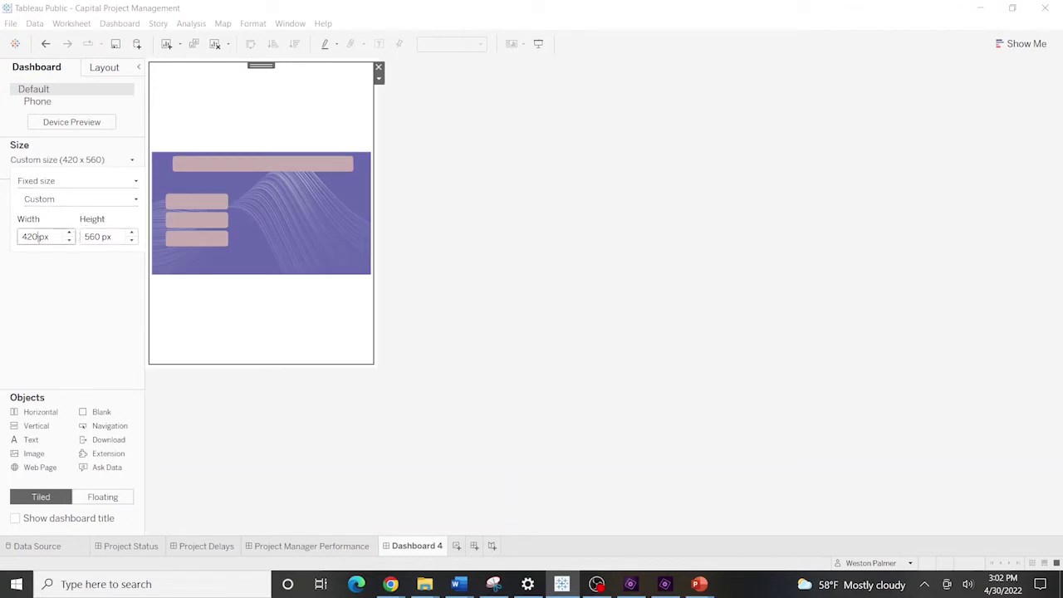
pyautogui.moveTo(36, 238); pyautogui.dragTo(5, 247)
pyautogui.write('1300')
pyautogui.press('Return')
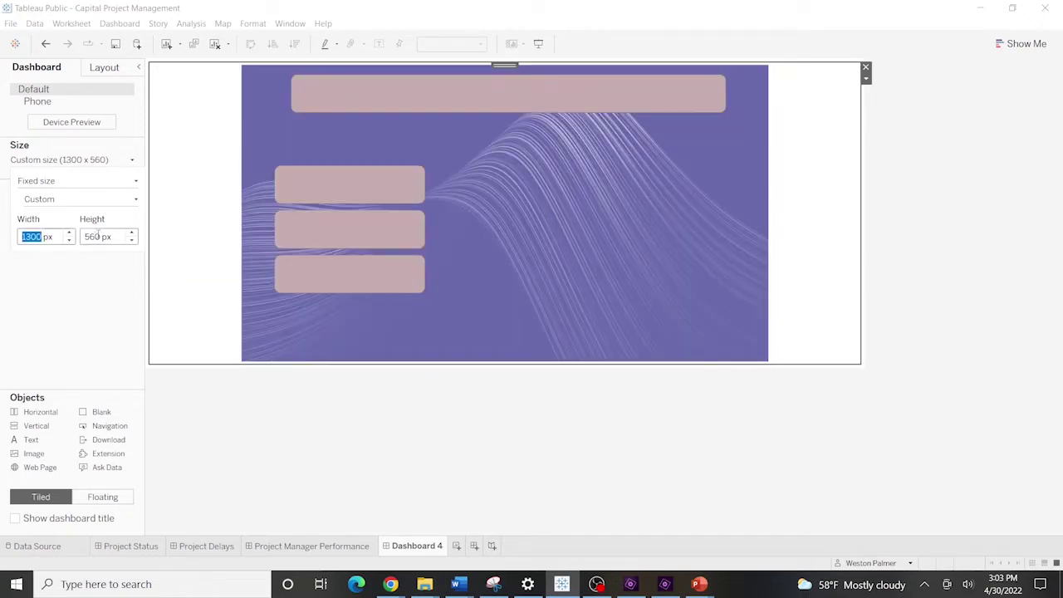
pyautogui.moveTo(98, 235); pyautogui.dragTo(61, 233)
pyautogui.write('700')
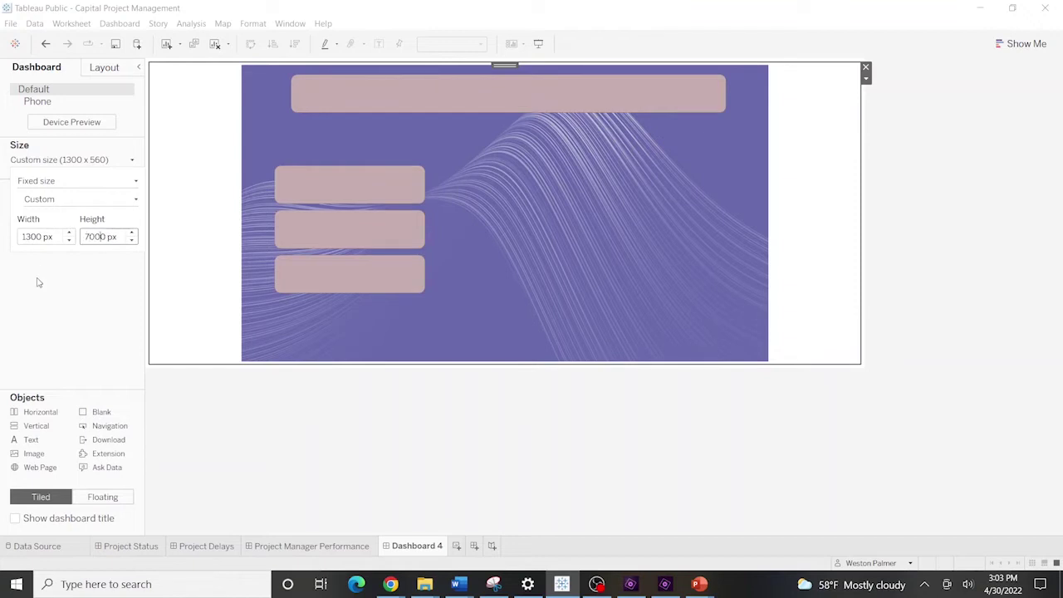
pyautogui.press('Return')
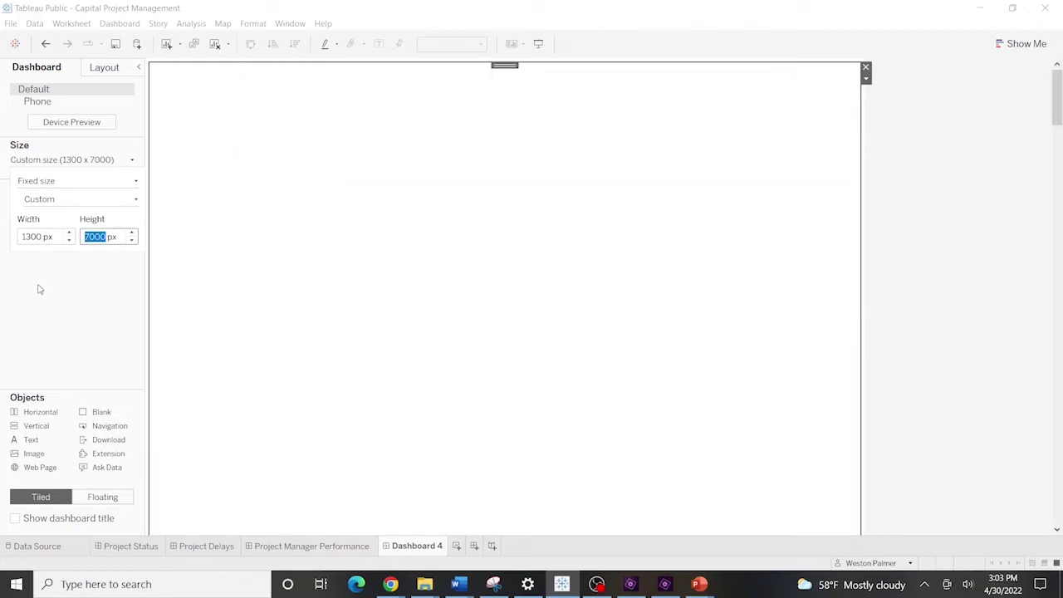
# Correct the fixed dashboard size to 800 px high and 1400 px wide
pyautogui.click(98, 236)
pyautogui.press('BackSpace')
pyautogui.press('Return')
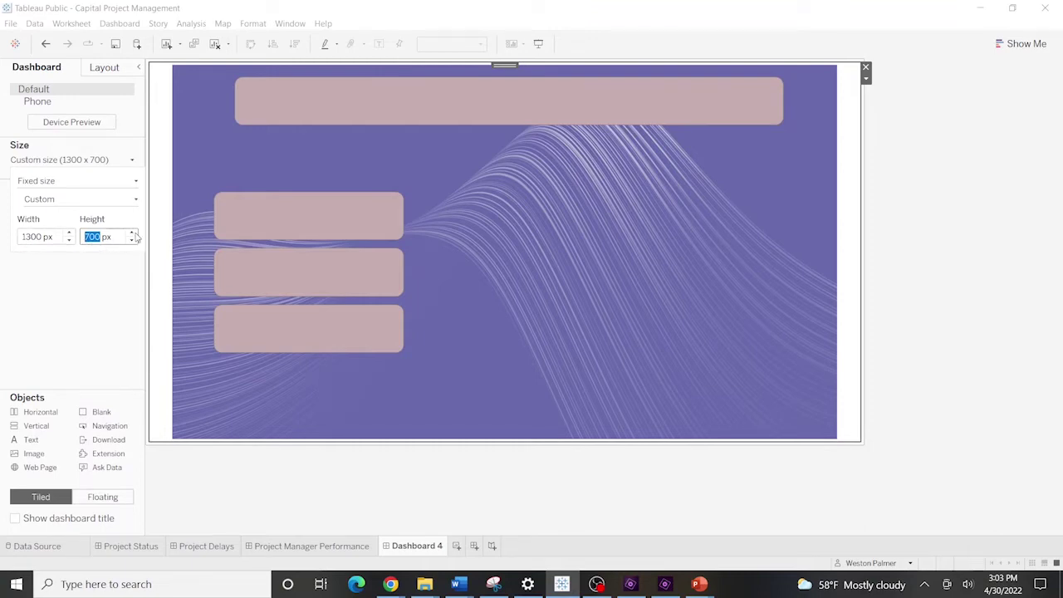
pyautogui.write('800')
pyautogui.press('Return')
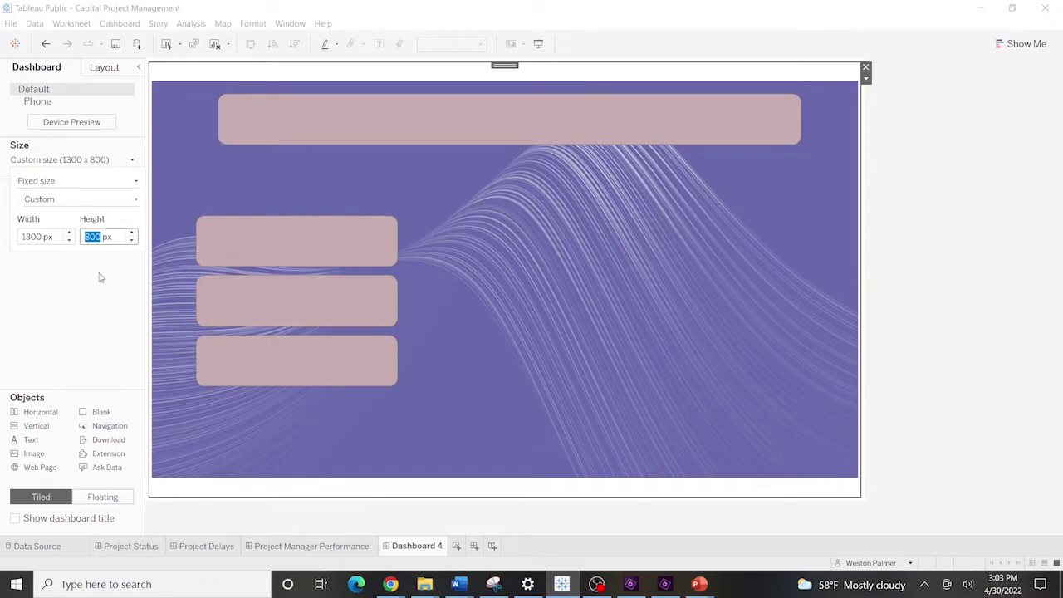
pyautogui.click(71, 238)
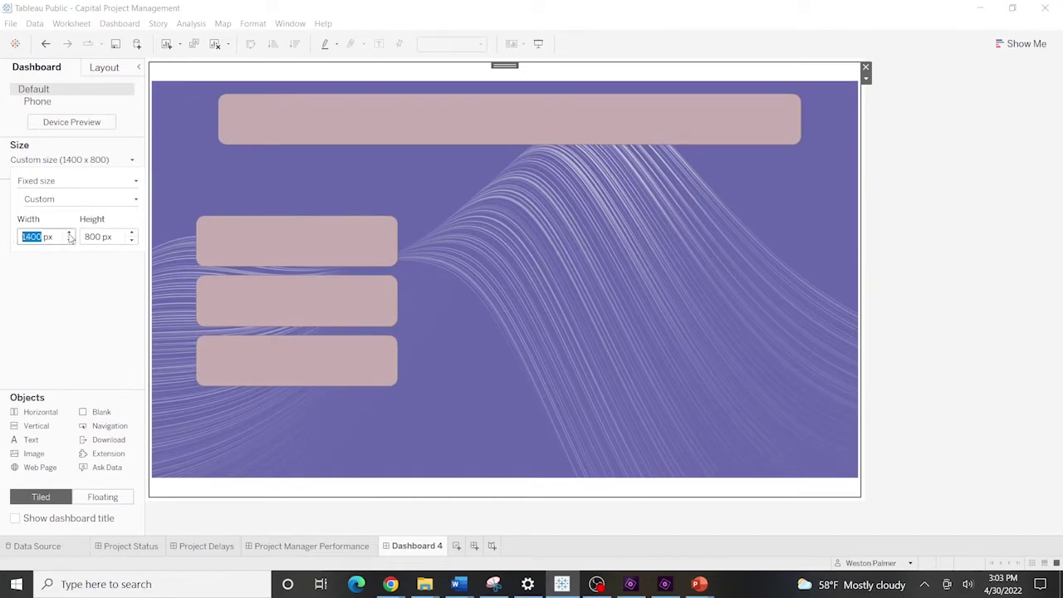
pyautogui.write('1500')
pyautogui.press('Return')
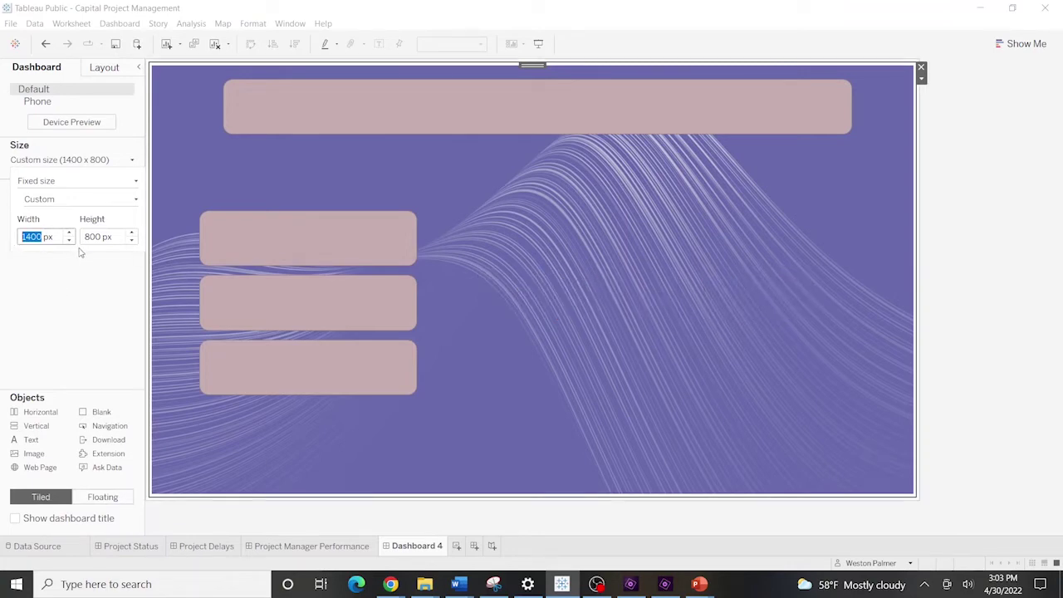
# Rename the Dashboard 4 tab to 'Bar Chart'
pyautogui.click(86, 325)
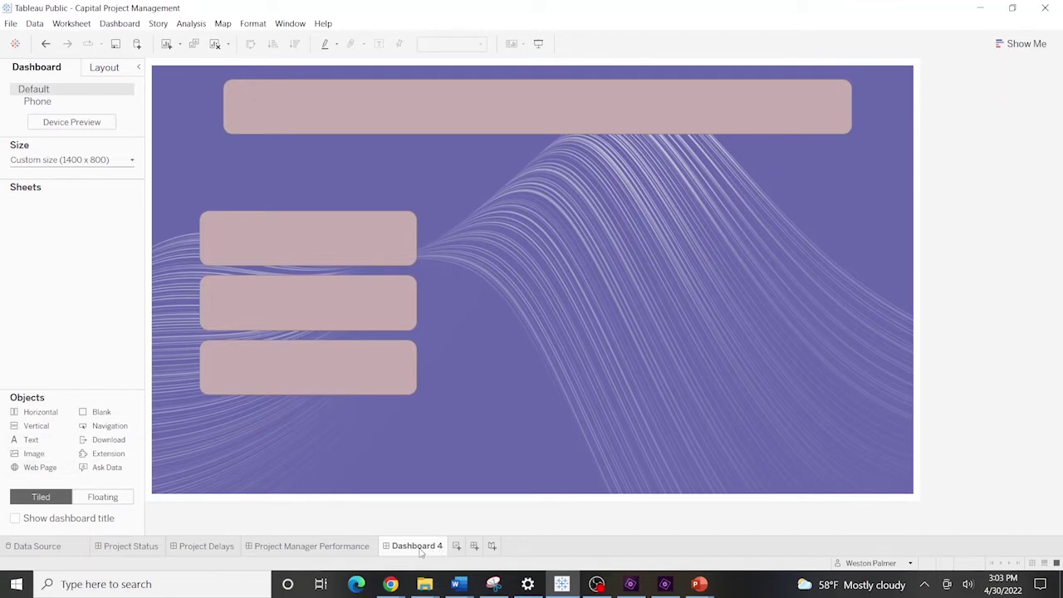
pyautogui.moveTo(262, 555)
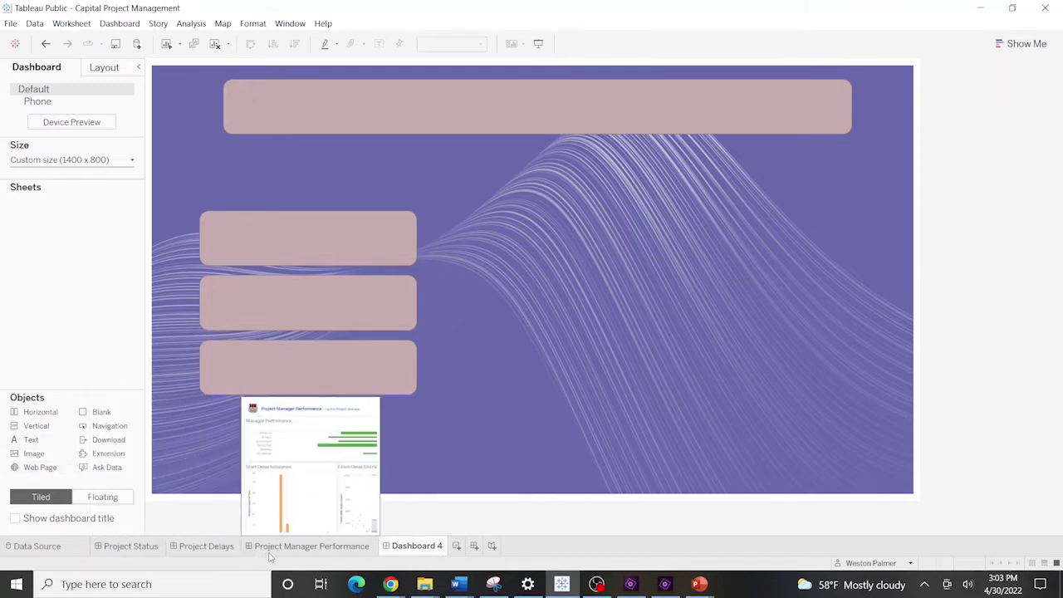
pyautogui.doubleClick(415, 546)
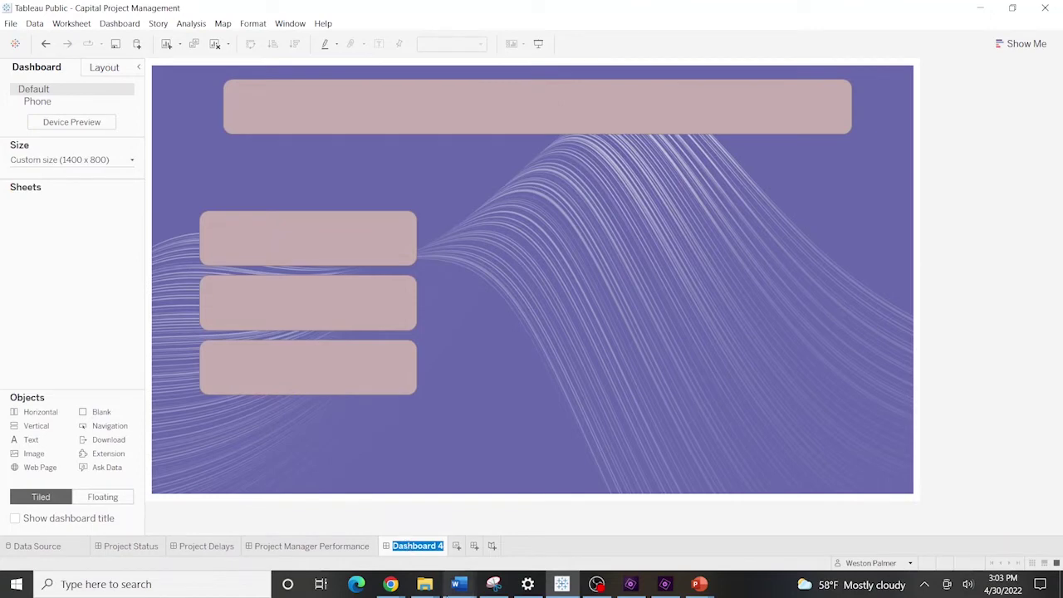
pyautogui.write('Bar Chart')
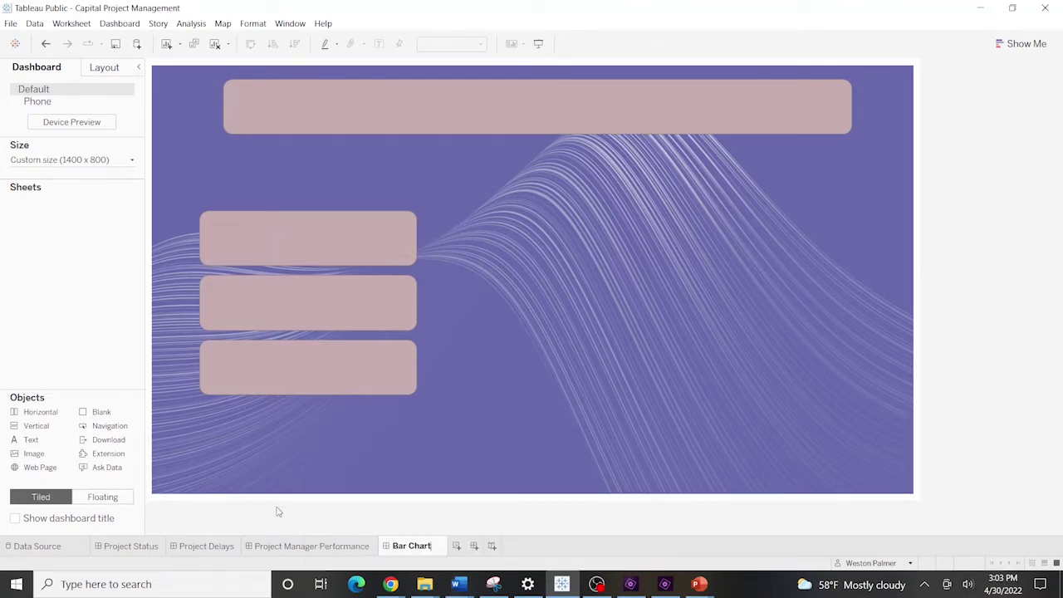
pyautogui.click(154, 497)
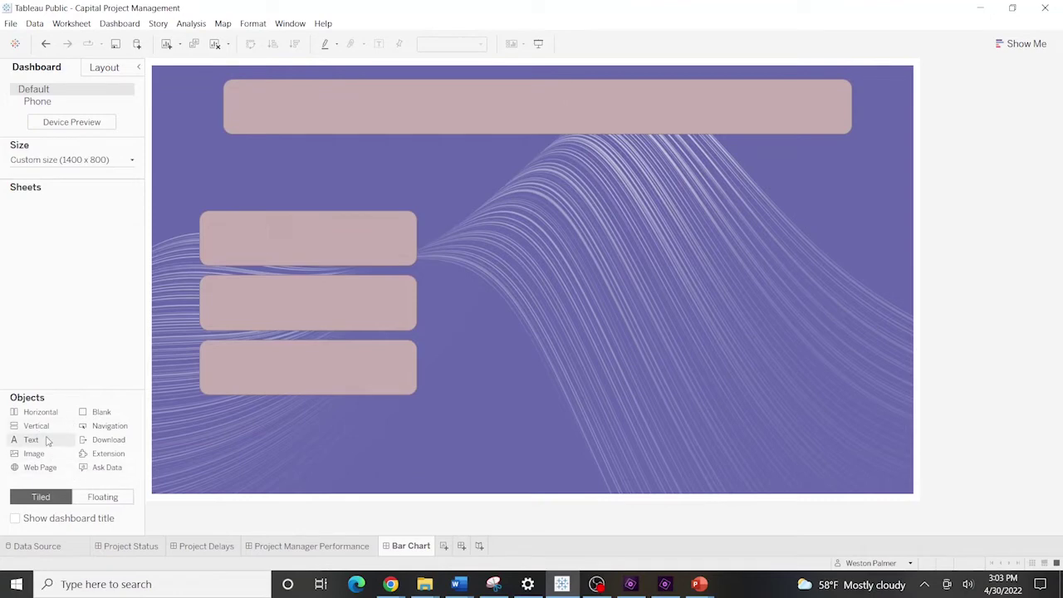
# Add a floating 16 pt 'Cool Navigation Button Example' title centred on the top pink banner
pyautogui.moveTo(46, 443); pyautogui.dragTo(10, 352)
pyautogui.click(102, 496)
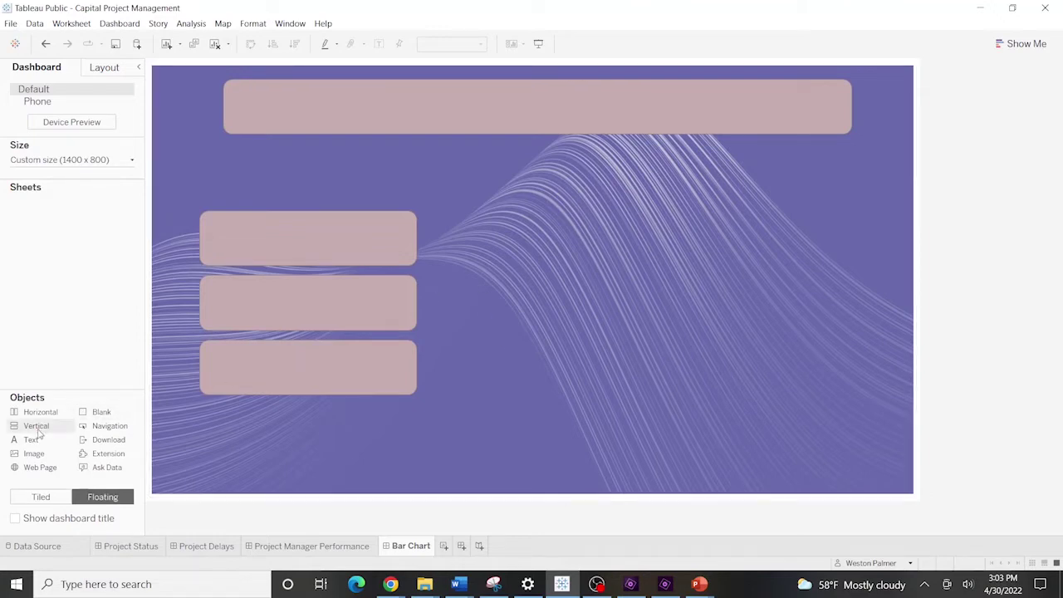
pyautogui.moveTo(37, 442); pyautogui.dragTo(458, 94)
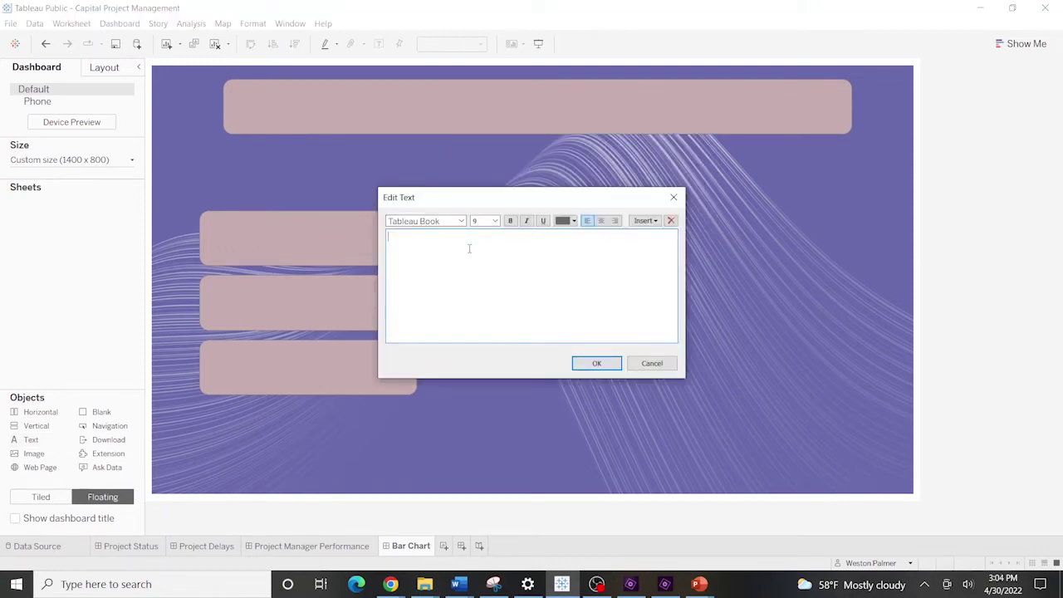
pyautogui.write('Cool Navigation Button Example')
pyautogui.hotkey('ctrl', 'a')
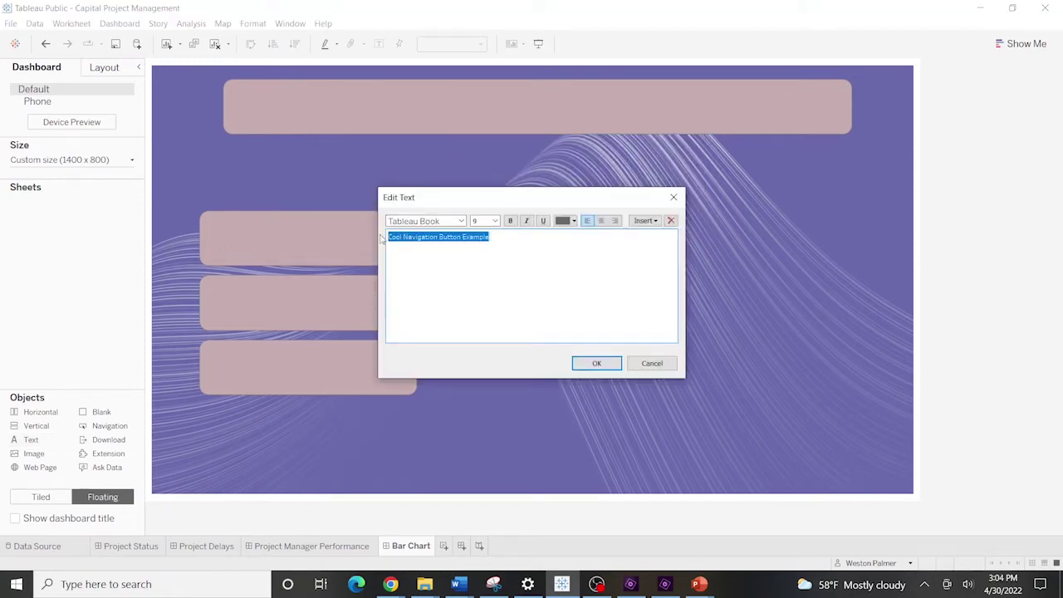
pyautogui.click(495, 220)
pyautogui.click(485, 302)
pyautogui.click(597, 363)
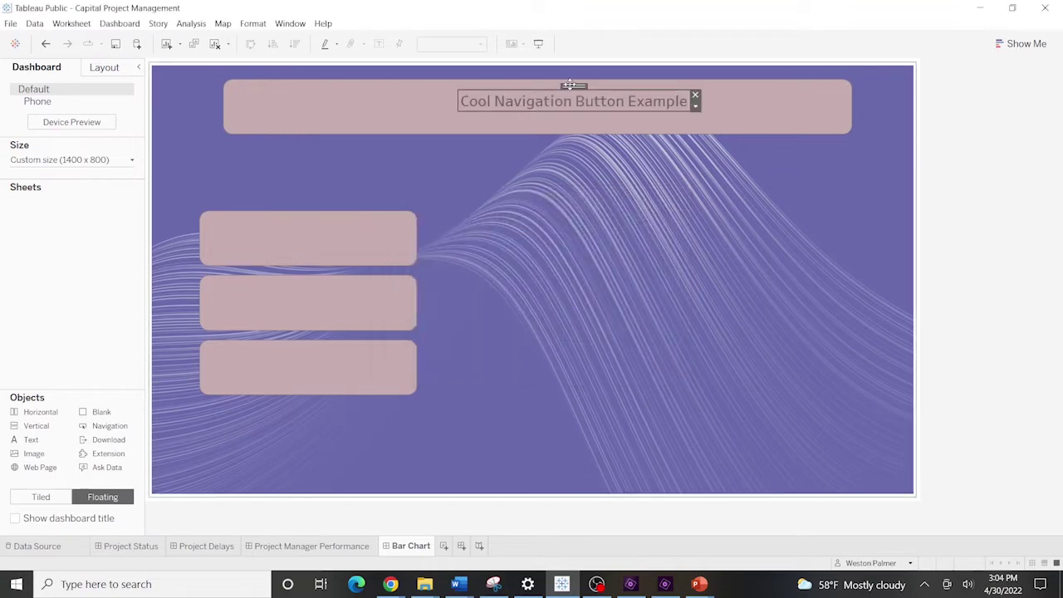
pyautogui.moveTo(568, 87); pyautogui.dragTo(539, 90)
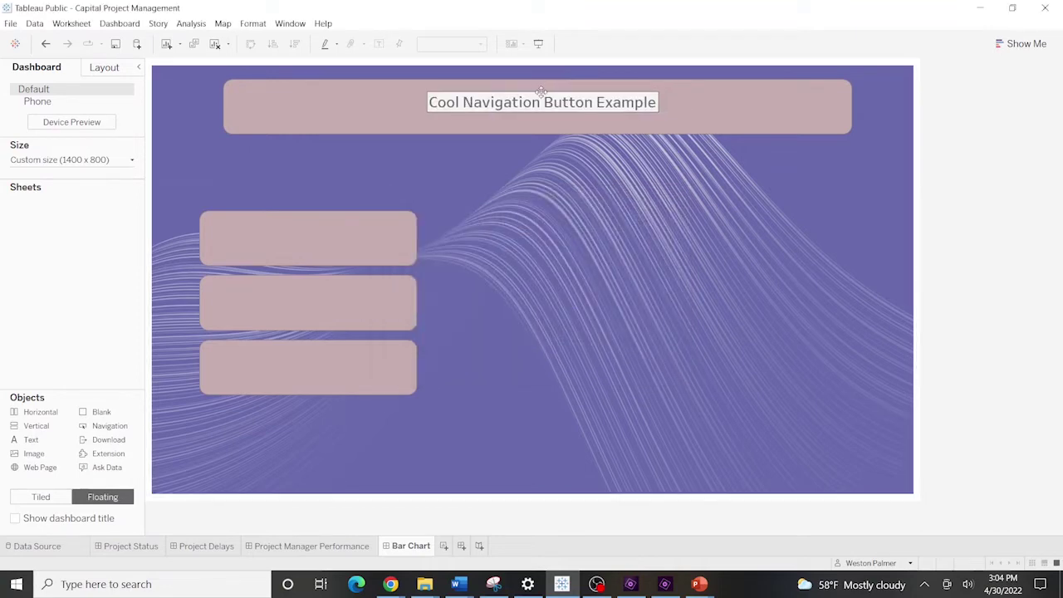
pyautogui.click(524, 177)
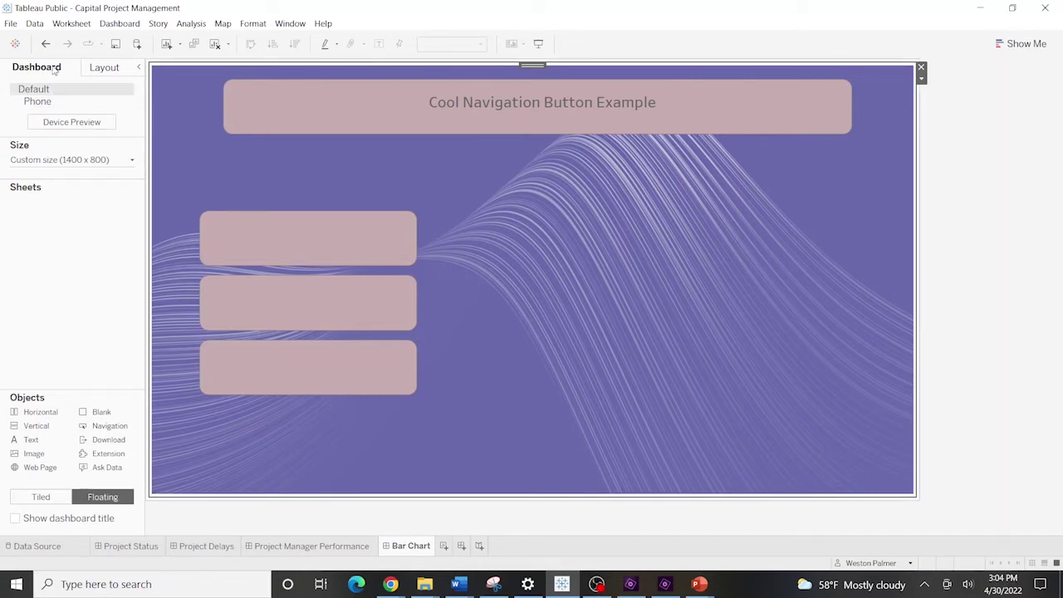
# Unhide all sheets, then float the Finish Delay Distribution box plot beside the buttons, enlarged to fill the right side
pyautogui.rightClick(257, 548)
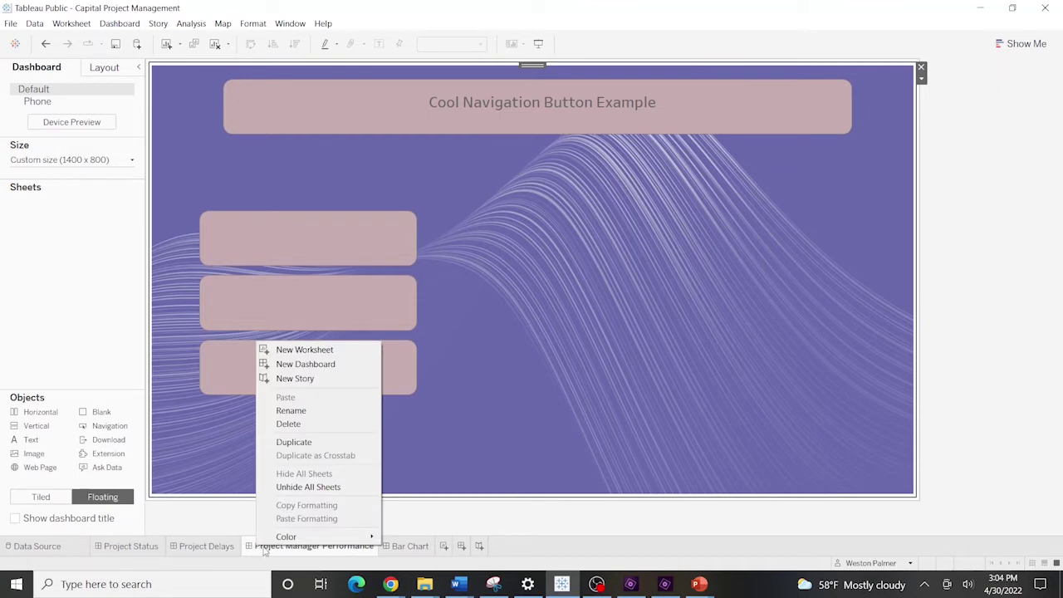
pyautogui.click(291, 493)
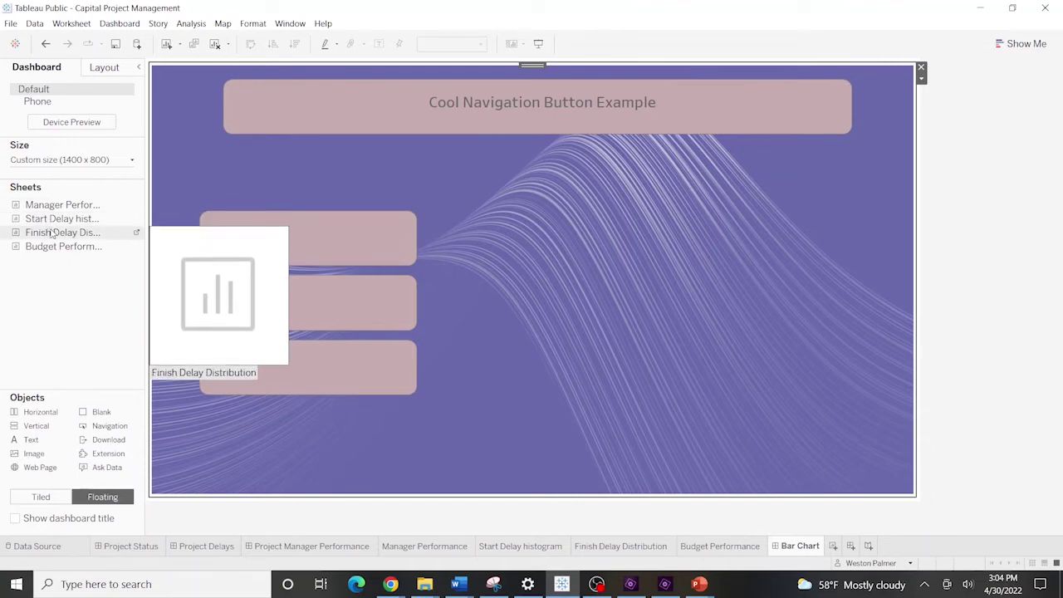
pyautogui.moveTo(52, 235); pyautogui.dragTo(474, 194)
pyautogui.moveTo(725, 352); pyautogui.dragTo(727, 347)
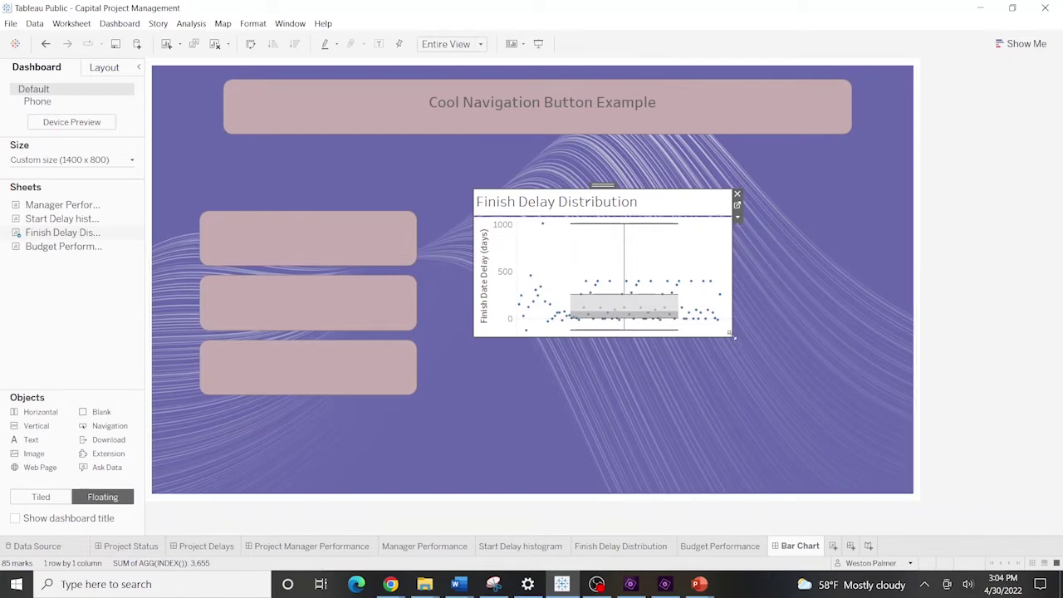
pyautogui.moveTo(733, 339); pyautogui.dragTo(860, 445)
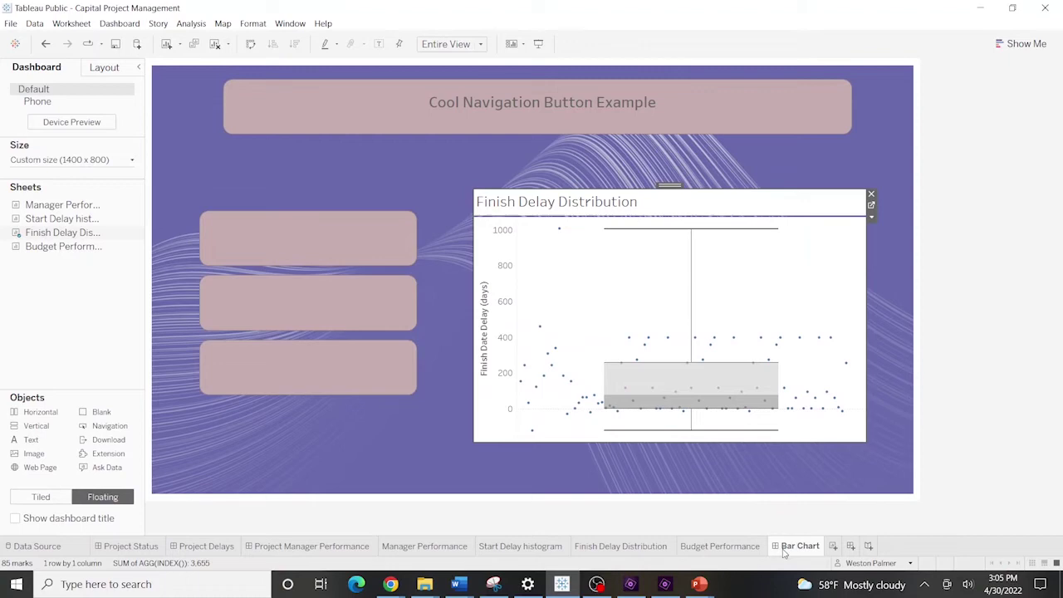
# Rename the Bar Chart dashboard to Delay Distr
pyautogui.doubleClick(789, 550)
pyautogui.write('Delay Dist')
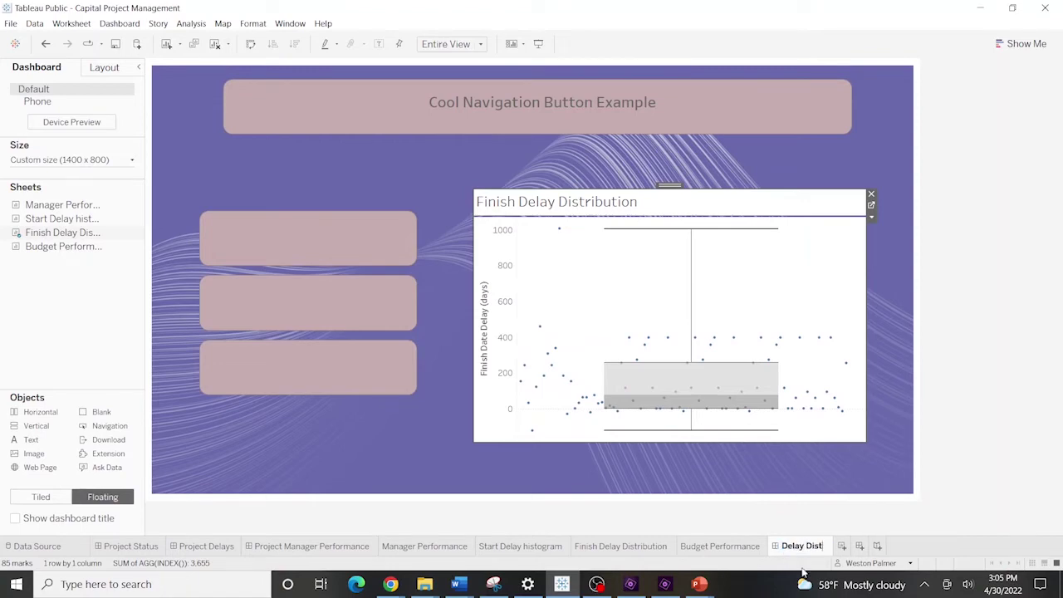
pyautogui.press('Return')
# Duplicate Delay Distr, swap its chart for Budget Performance, and name the copy Budget Perf
pyautogui.rightClick(816, 550)
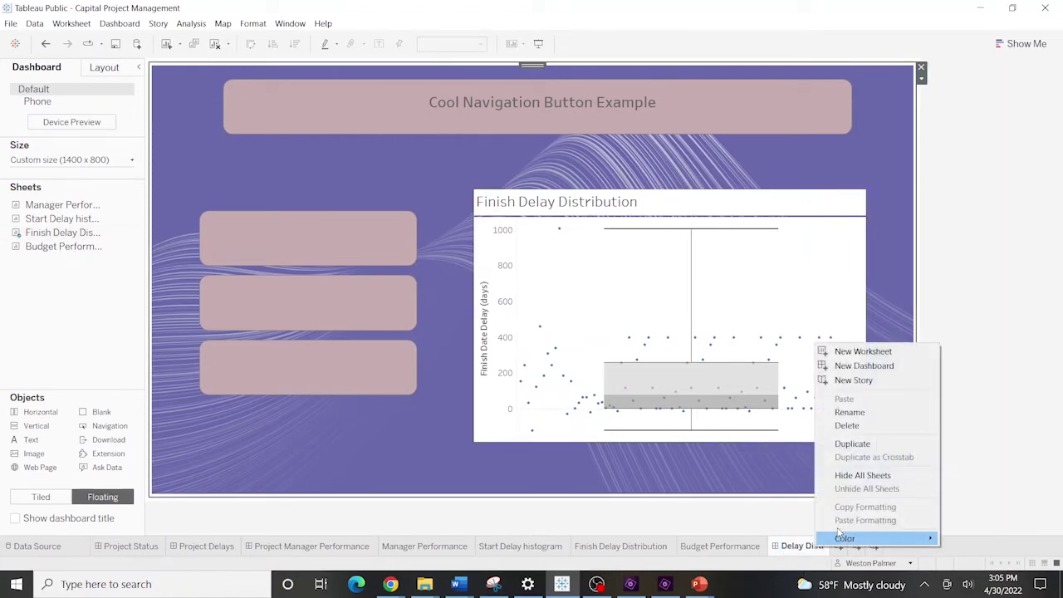
pyautogui.click(860, 443)
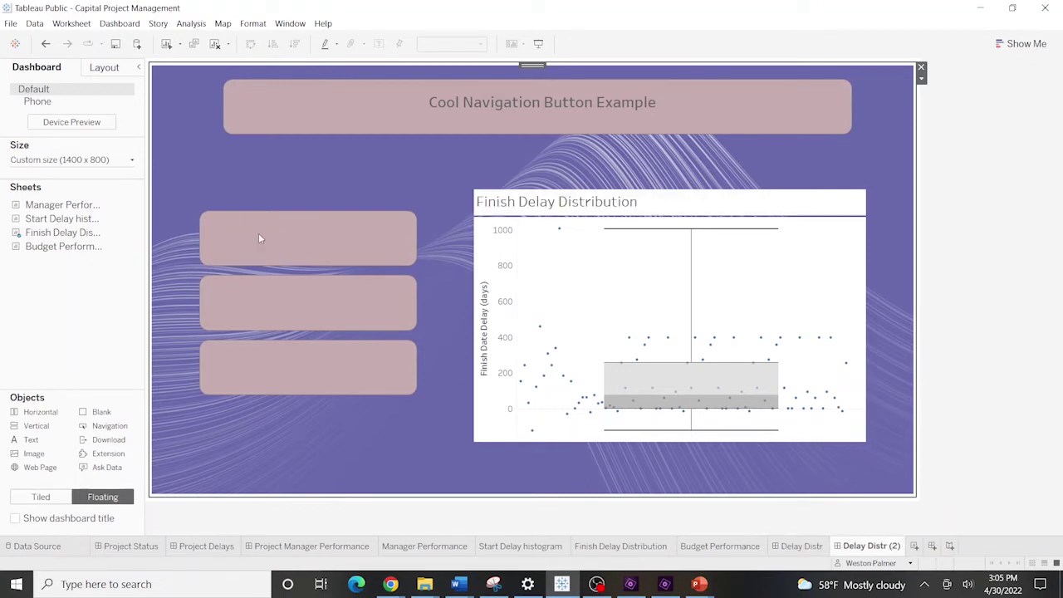
pyautogui.moveTo(88, 258)
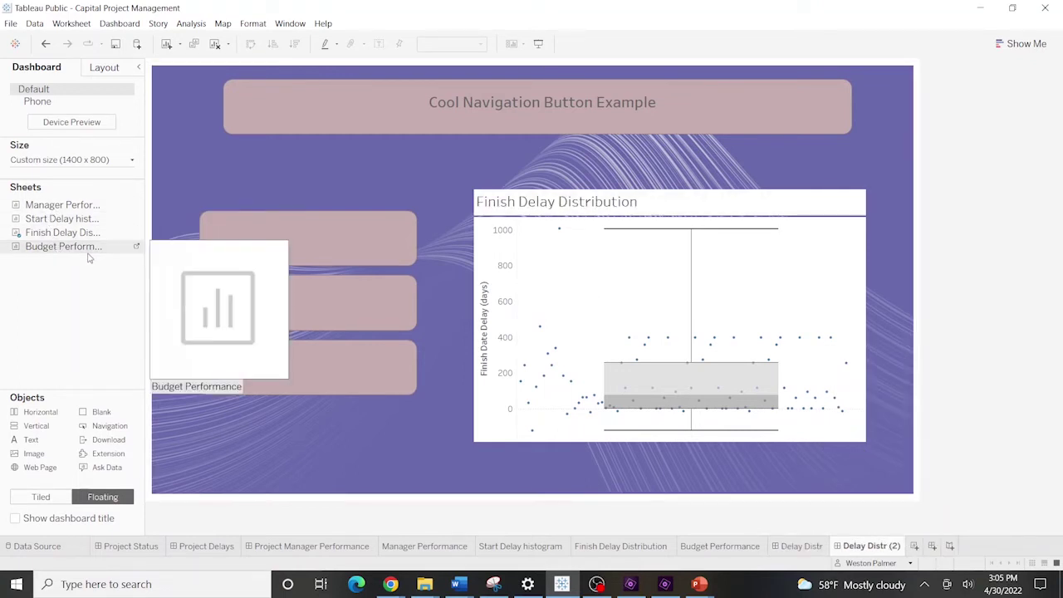
pyautogui.click(563, 272)
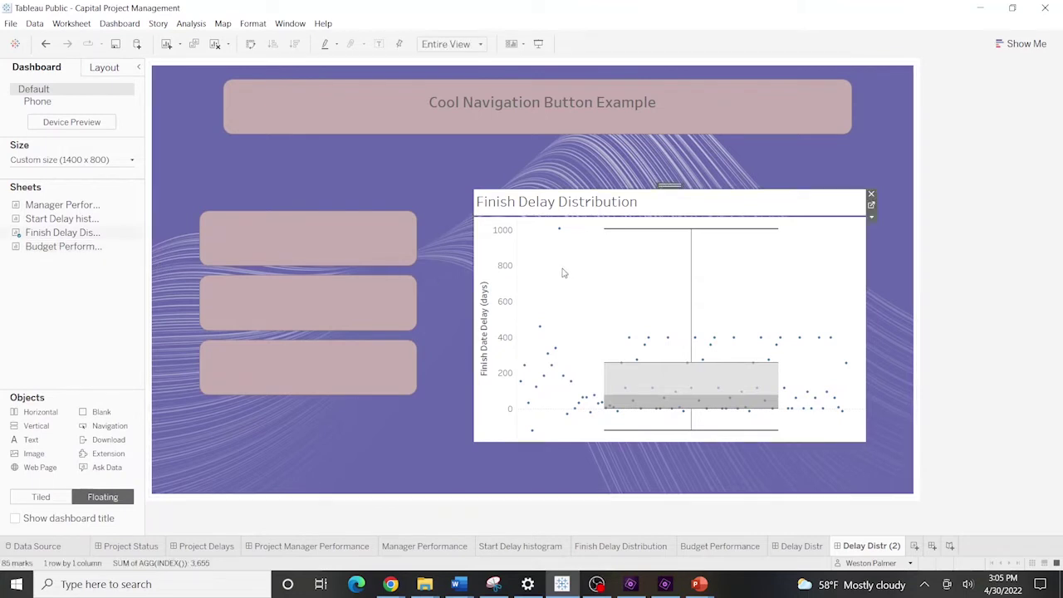
pyautogui.moveTo(27, 254)
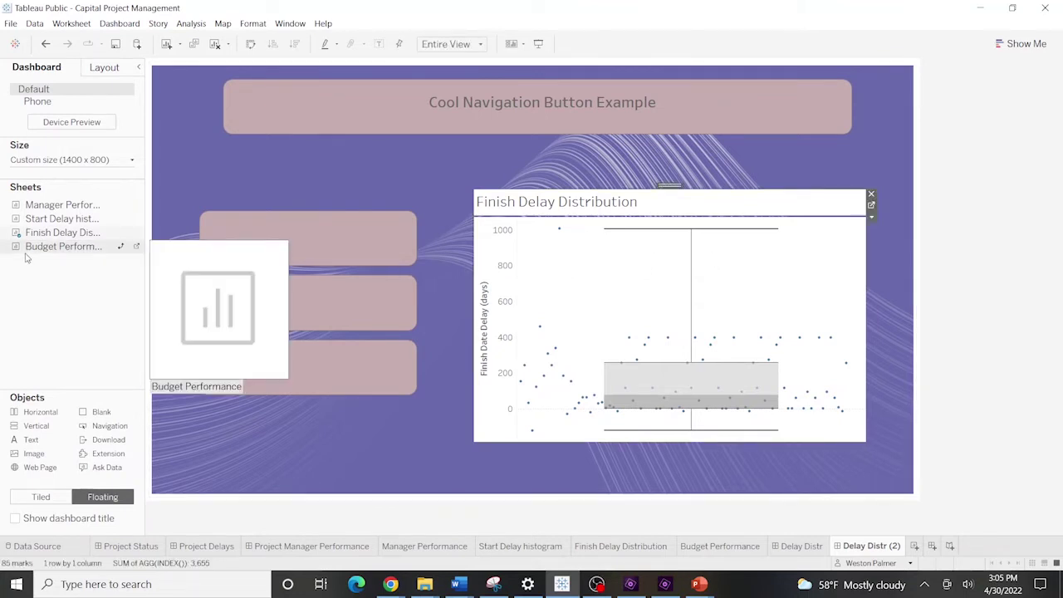
pyautogui.click(120, 249)
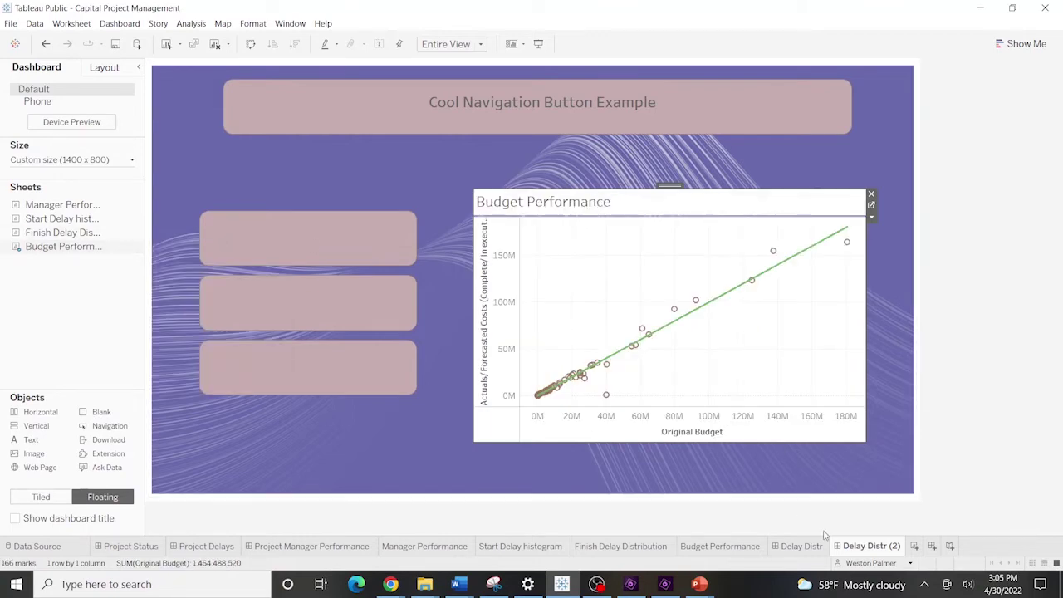
pyautogui.doubleClick(862, 549)
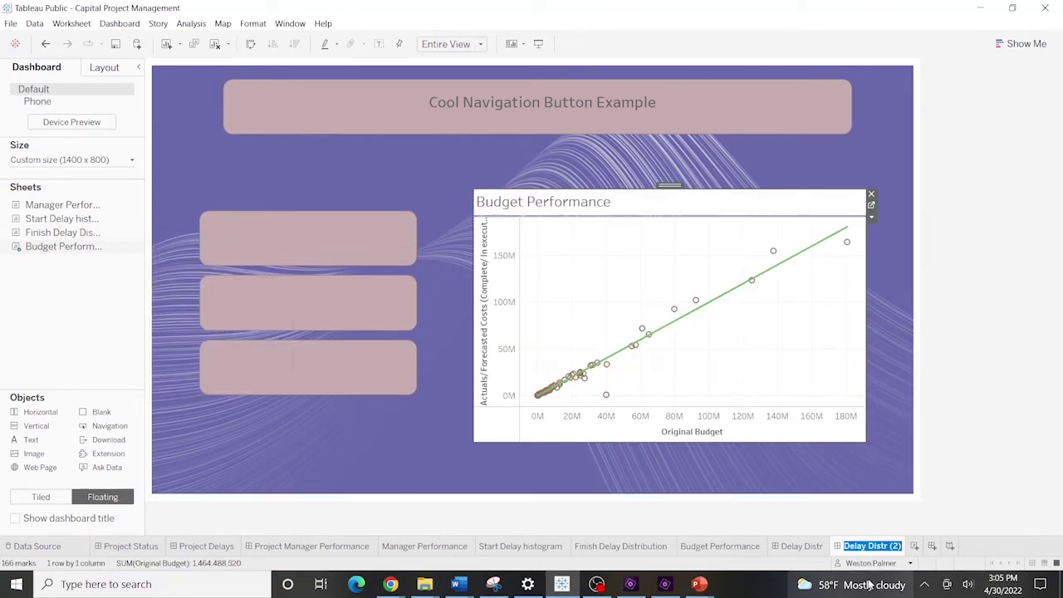
pyautogui.write('Budget Perf')
pyautogui.press('Return')
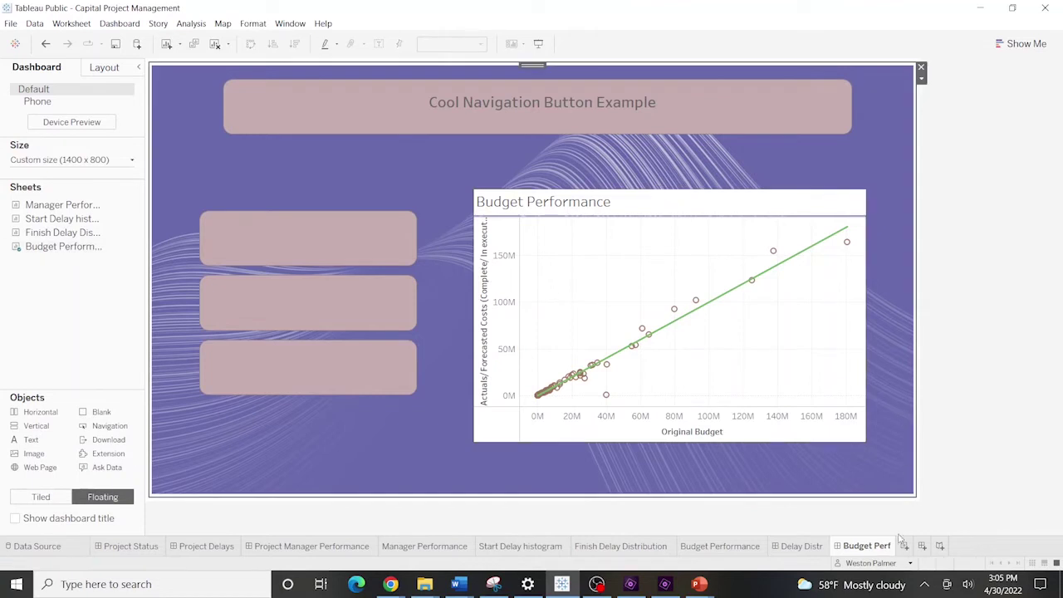
# Duplicate Budget Perf and replace its chart with Manager Performance
pyautogui.rightClick(870, 553)
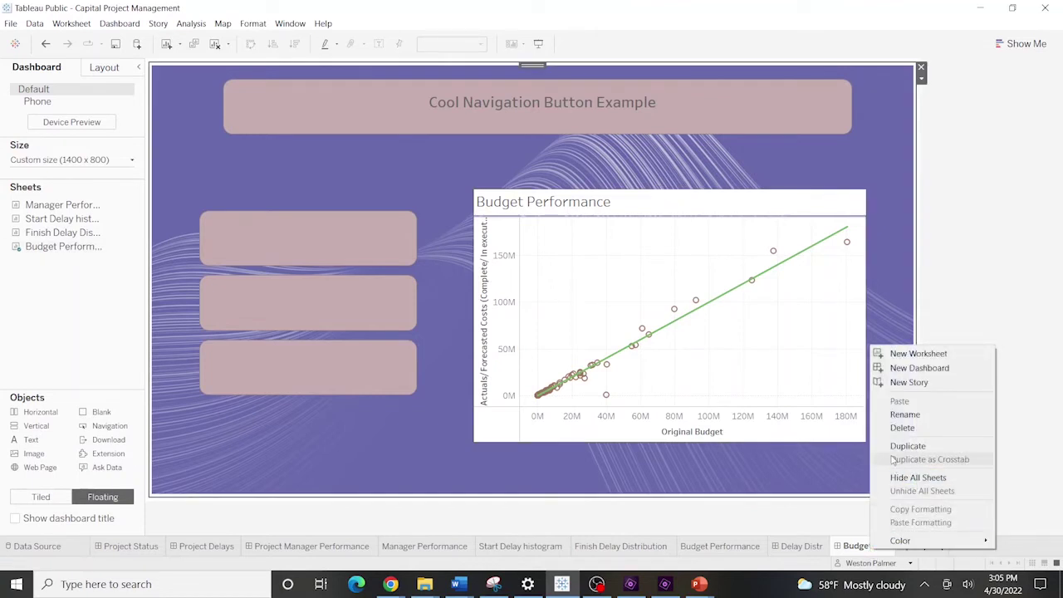
pyautogui.click(895, 447)
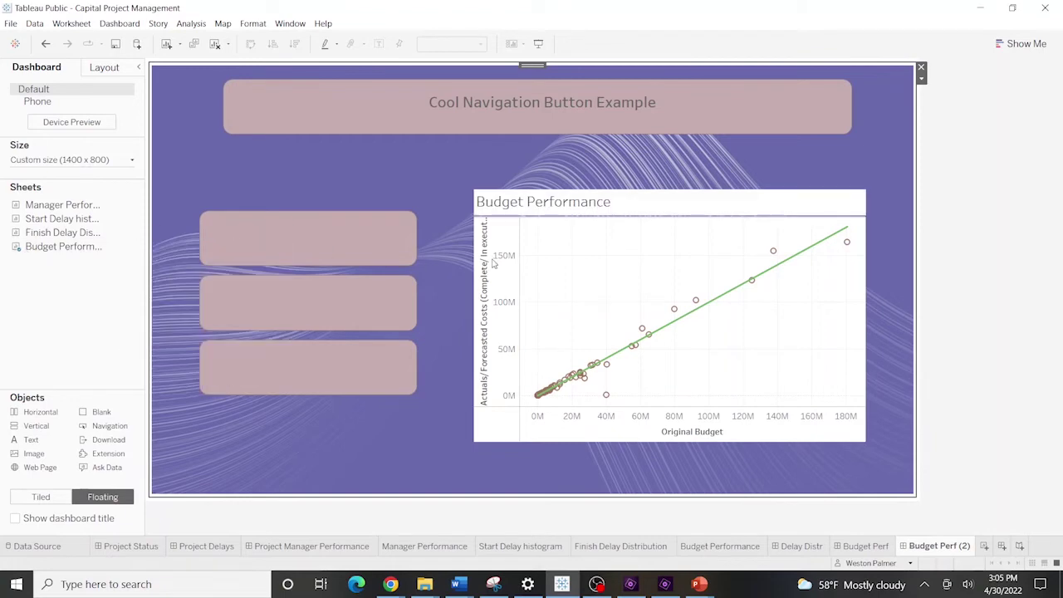
pyautogui.click(494, 262)
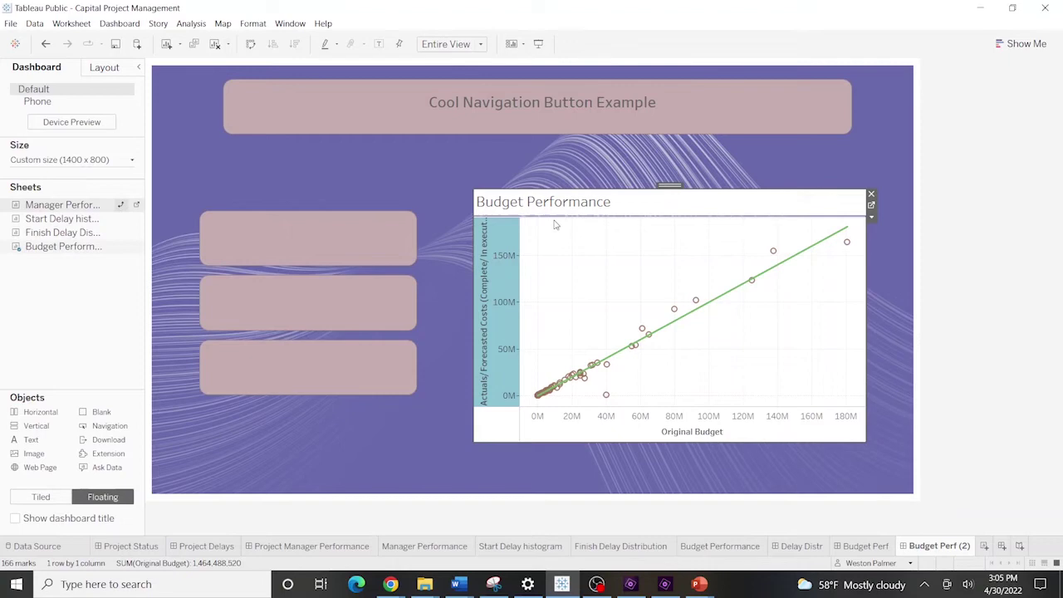
pyautogui.click(120, 206)
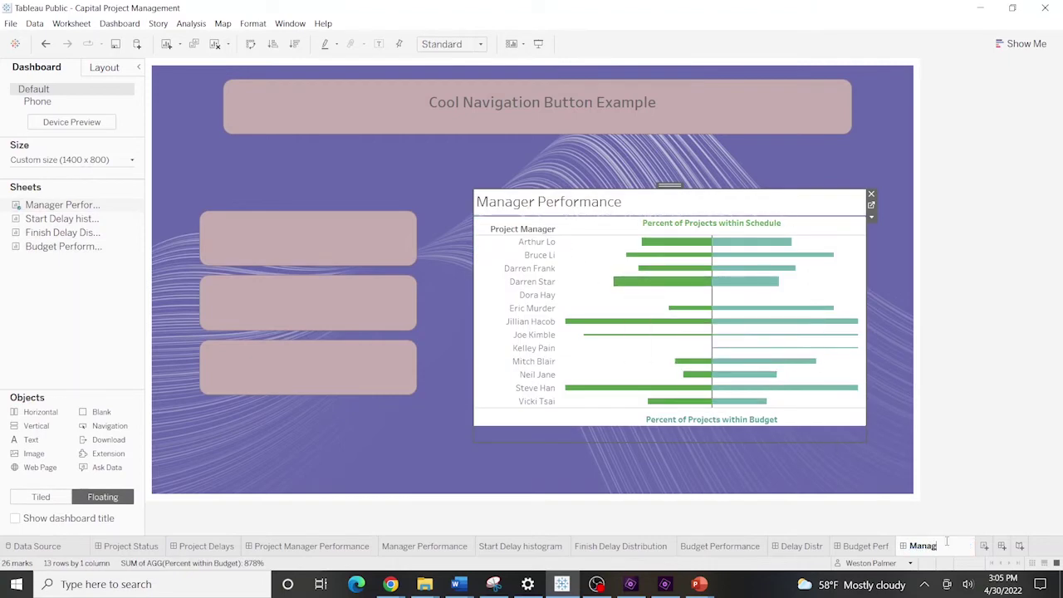
# Name the third copy Manager Perf and stretch a new navigation button over the first pink box
pyautogui.click(323, 434)
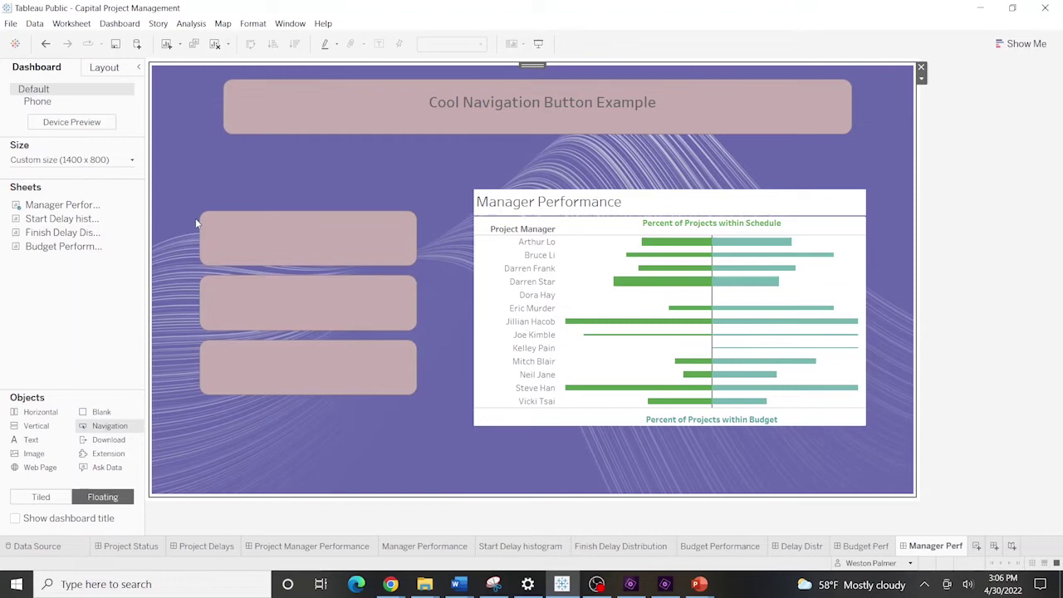
pyautogui.moveTo(115, 427); pyautogui.dragTo(201, 216)
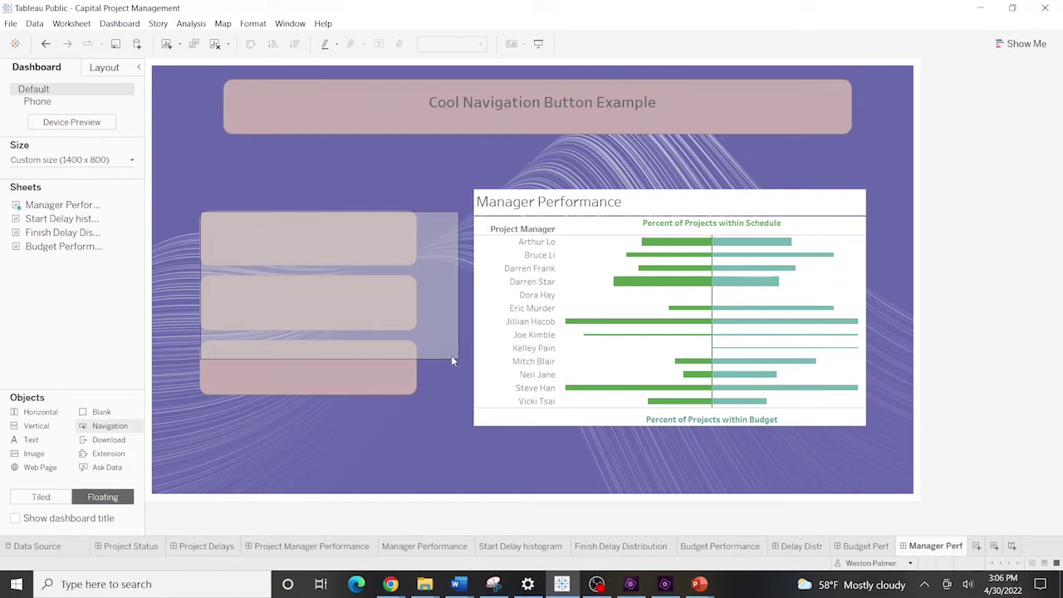
pyautogui.moveTo(455, 361); pyautogui.dragTo(455, 363)
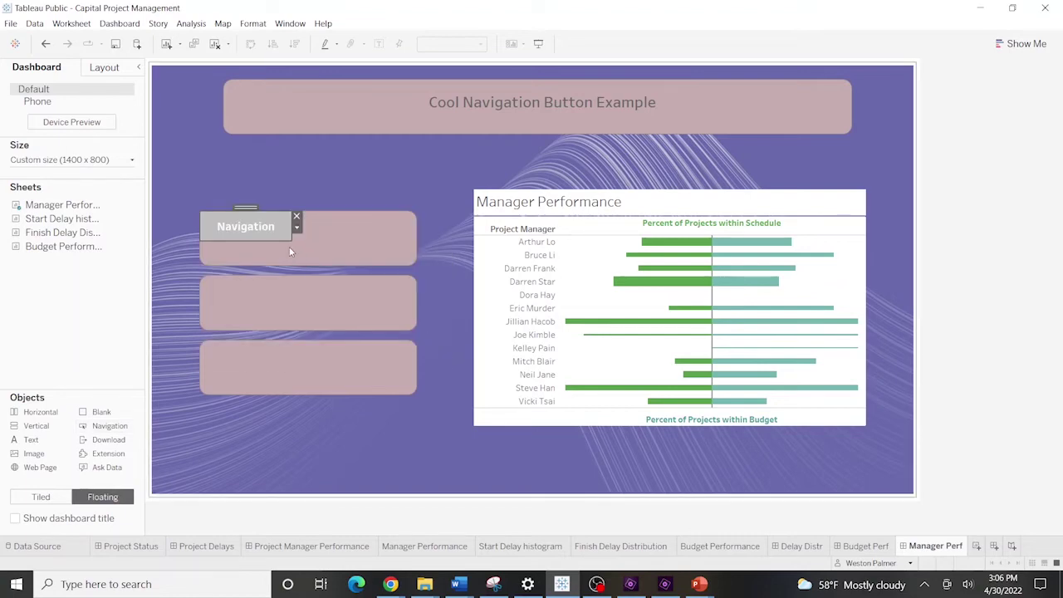
pyautogui.moveTo(291, 241); pyautogui.dragTo(414, 264)
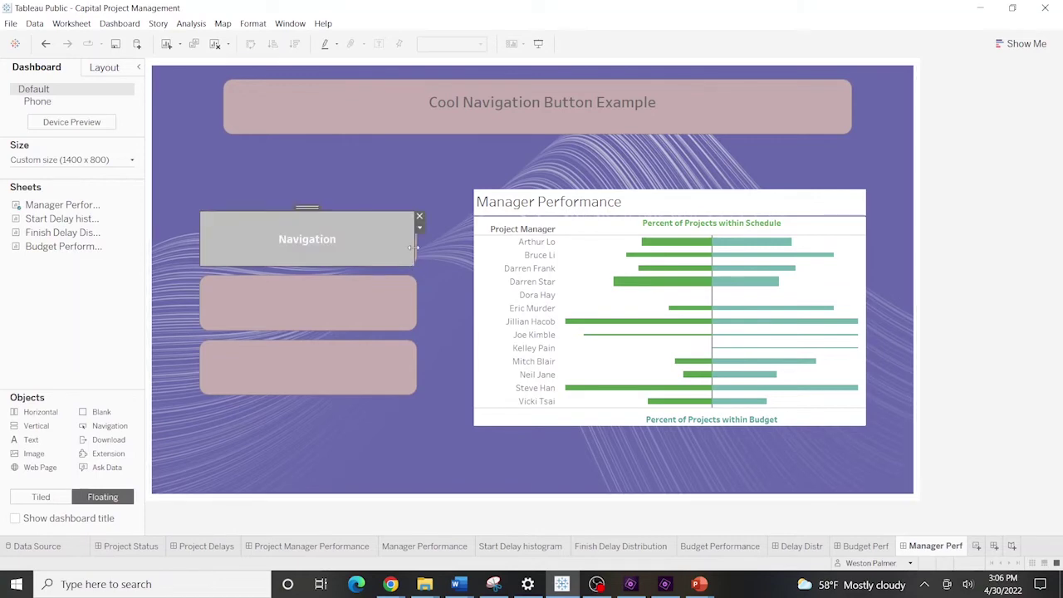
pyautogui.click(419, 227)
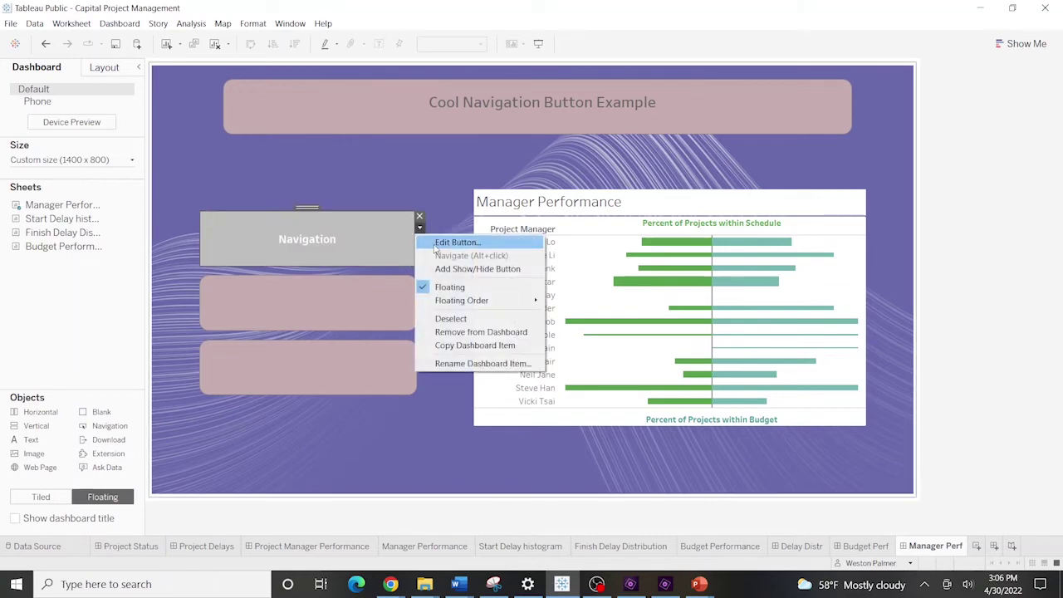
pyautogui.click(434, 245)
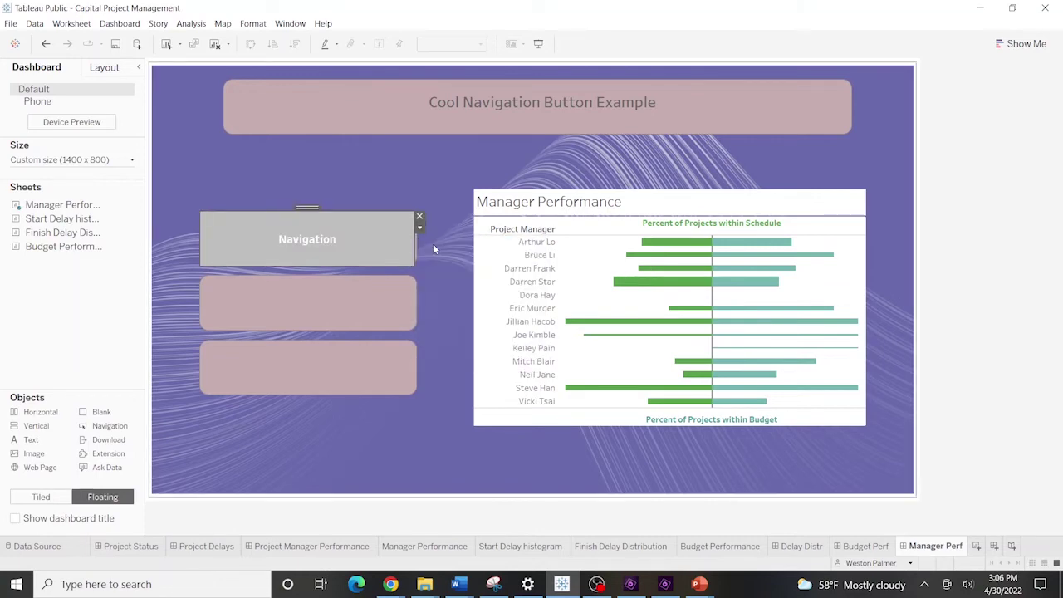
pyautogui.doubleClick(385, 330)
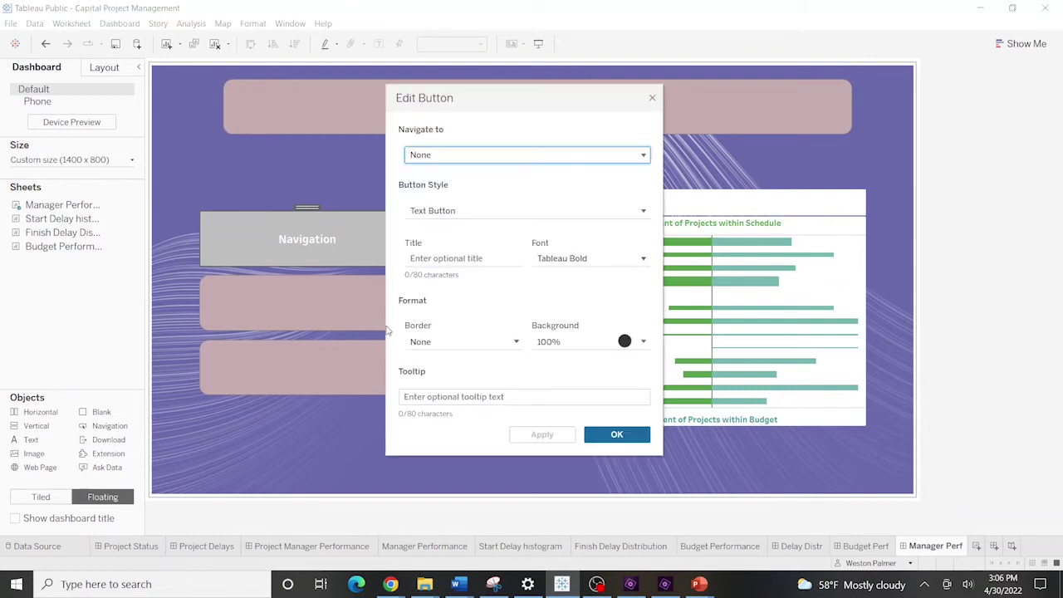
# Point the button to Delay Distr, title it 'Delay Distribution', and set its background to None
pyautogui.click(470, 153)
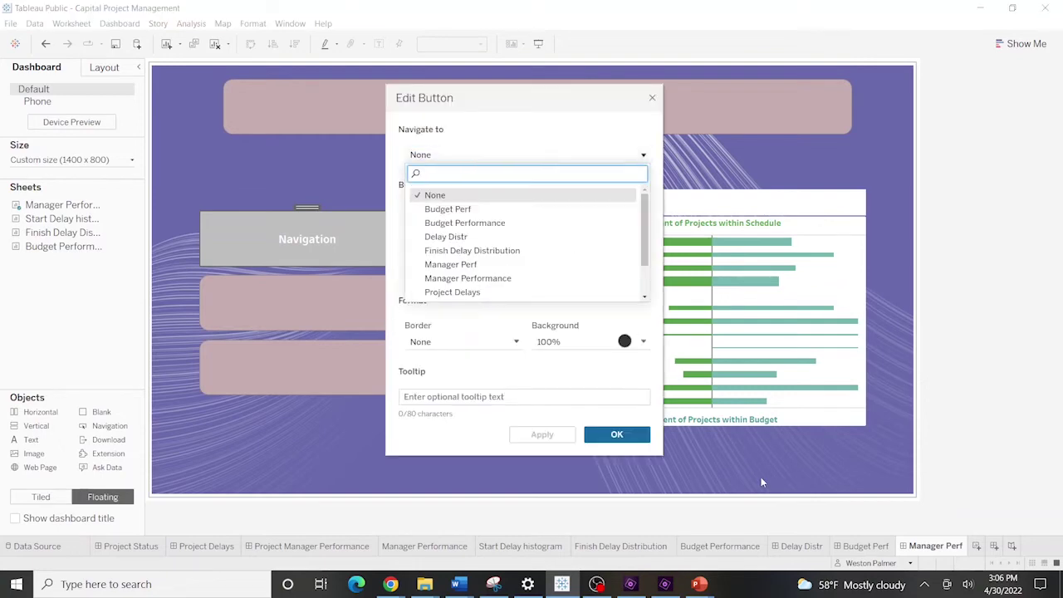
pyautogui.click(455, 235)
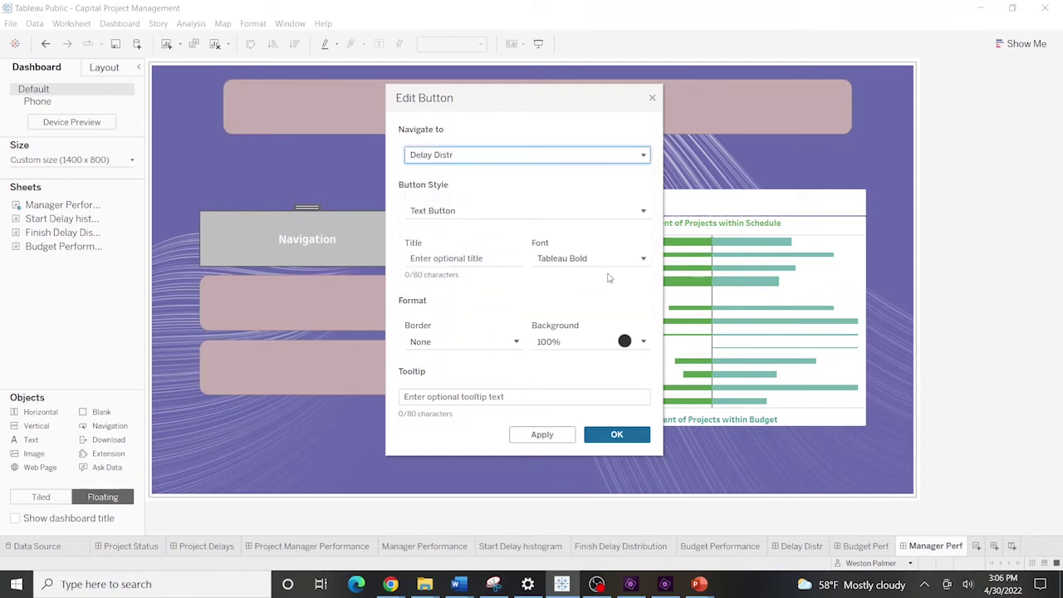
pyautogui.click(488, 259)
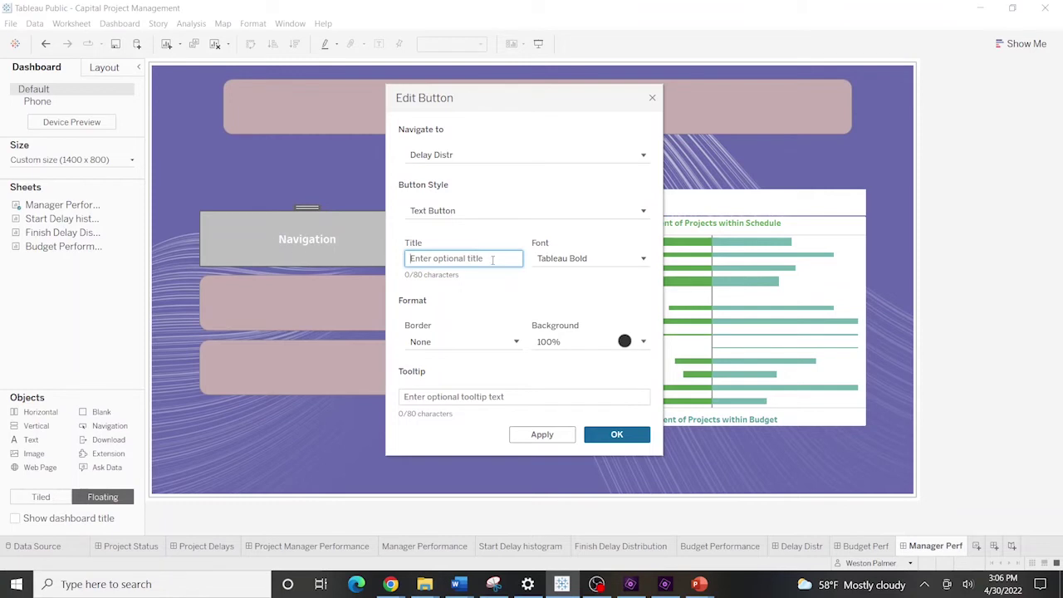
pyautogui.write('Delay Distribution')
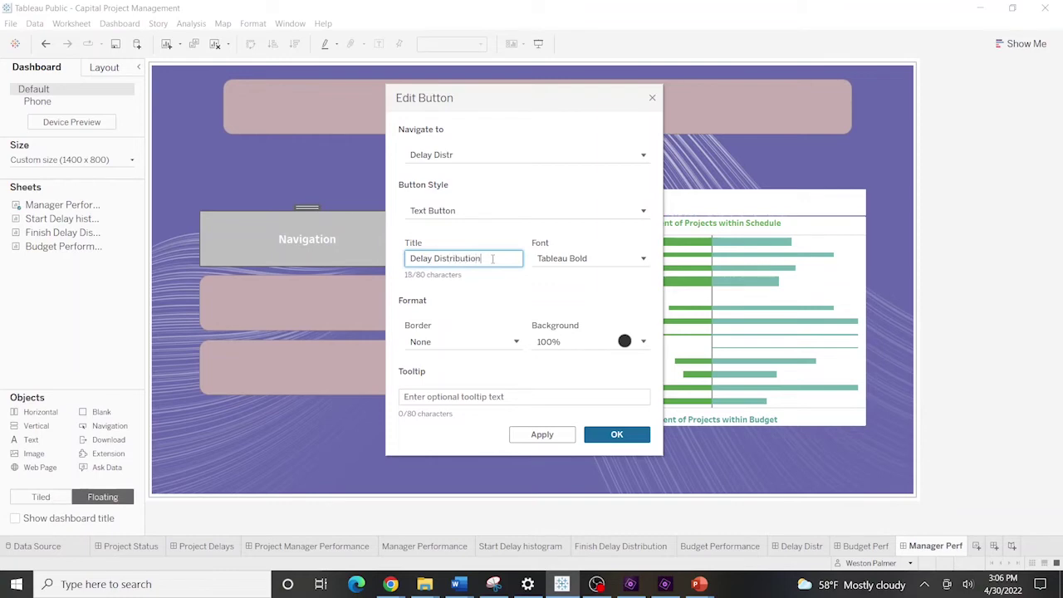
pyautogui.click(535, 347)
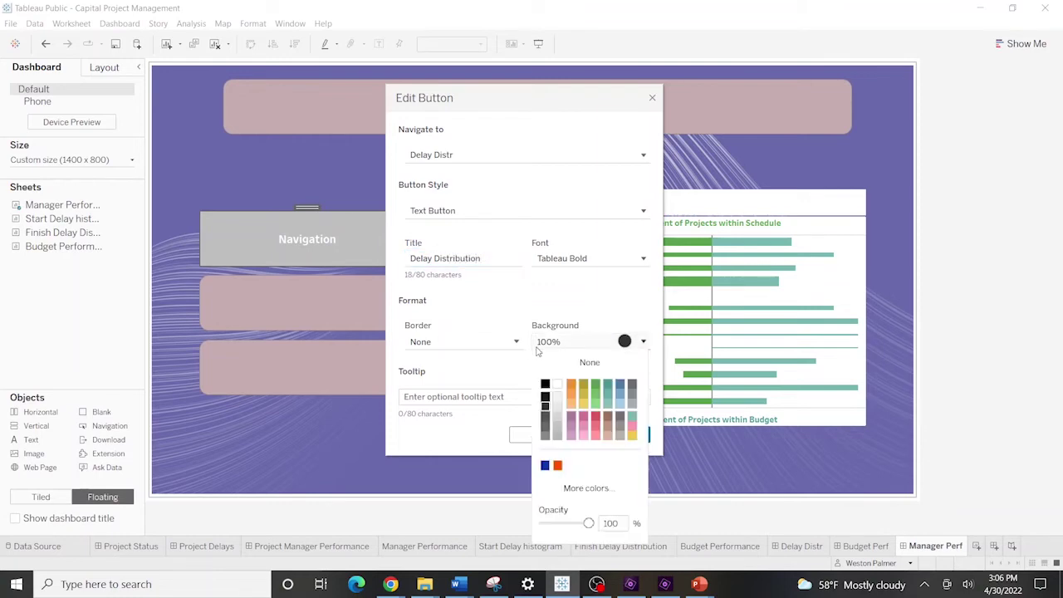
pyautogui.click(578, 366)
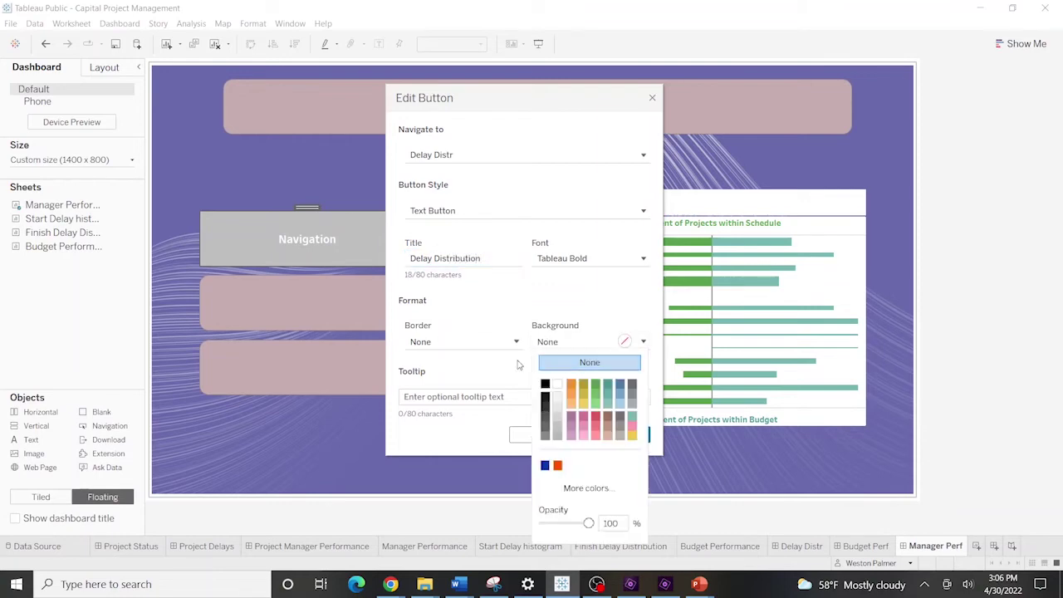
pyautogui.click(496, 422)
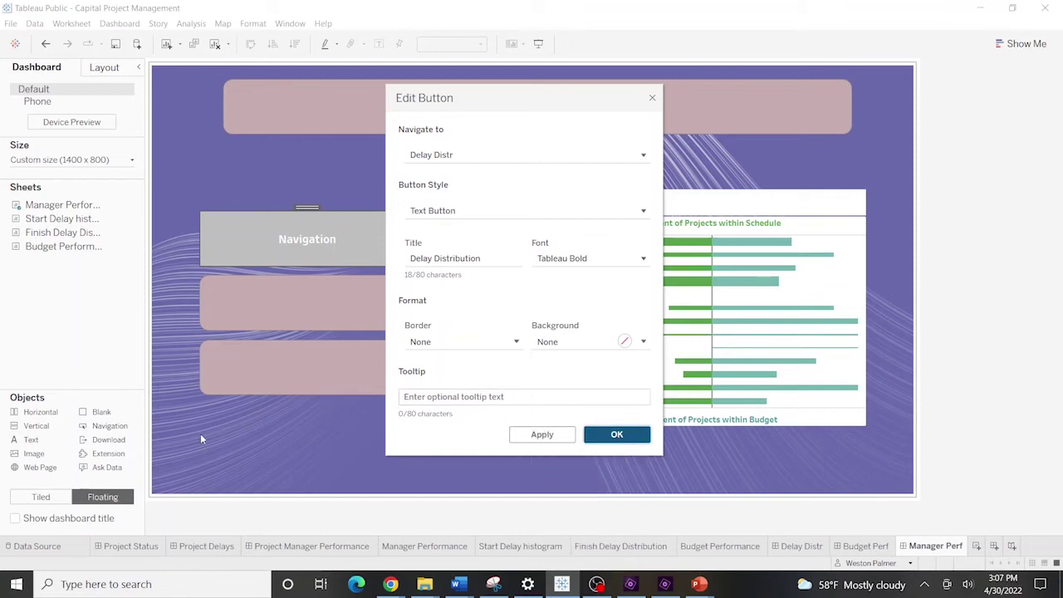
pyautogui.press('Return')
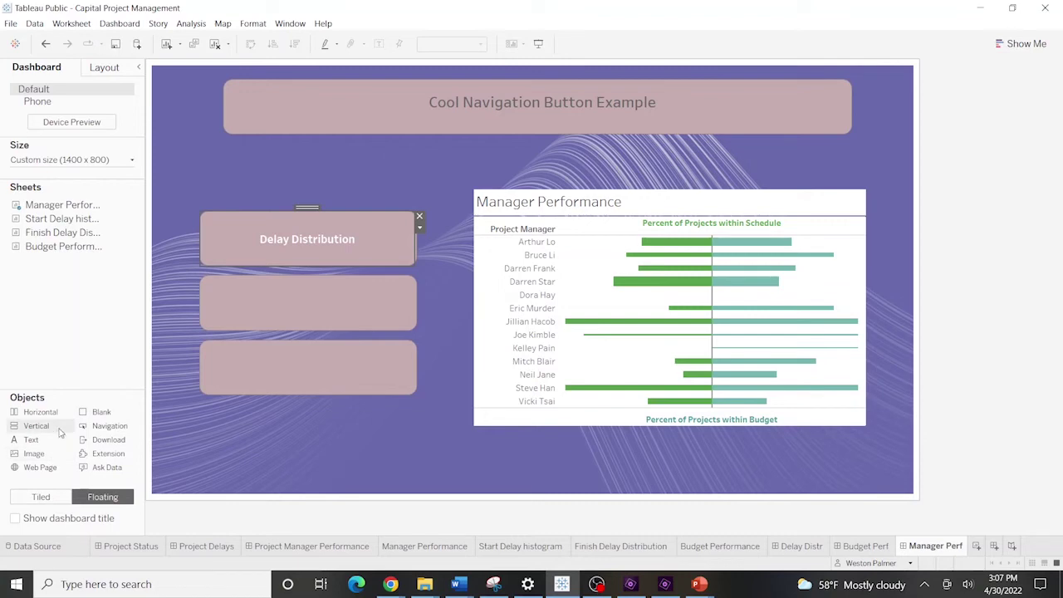
# Add a second navigation button titled 'Budget Performance' with no background fill
pyautogui.moveTo(109, 425); pyautogui.dragTo(315, 372)
pyautogui.doubleClick(246, 288)
pyautogui.write('Budget Performance')
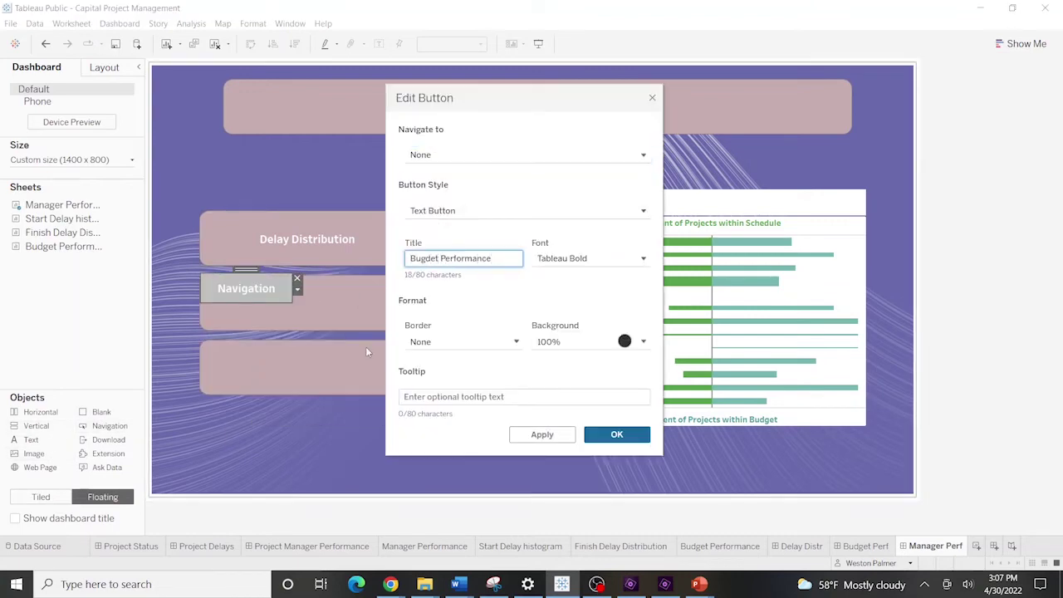
pyautogui.click(470, 155)
pyautogui.click(470, 168)
pyautogui.click(643, 341)
pyautogui.click(589, 360)
pyautogui.click(617, 434)
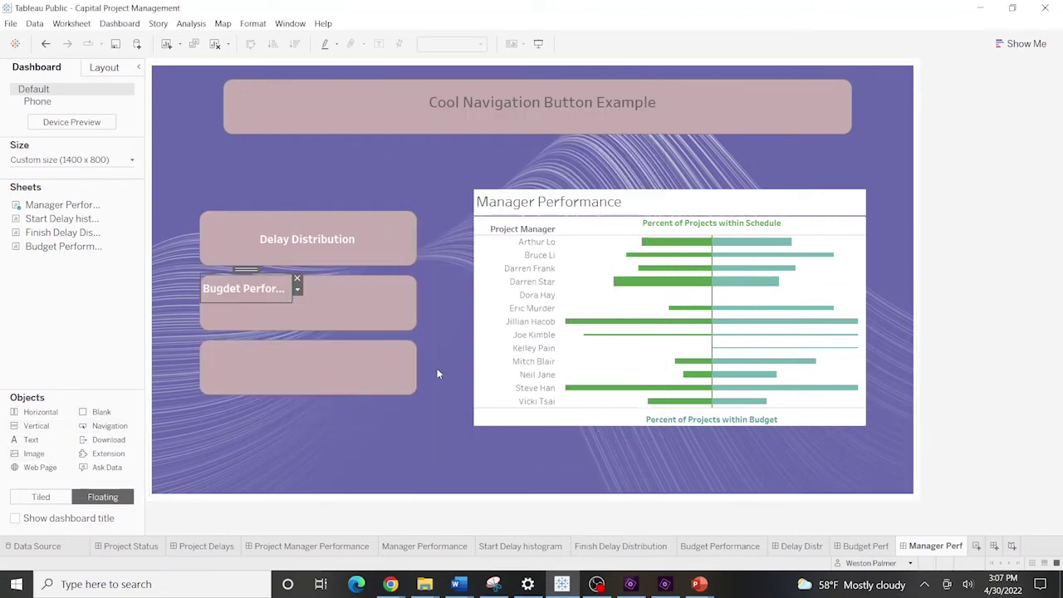
# Add a third transparent button titled 'Manager Performance' and stretch it over the third box
pyautogui.moveTo(109, 425); pyautogui.dragTo(264, 374)
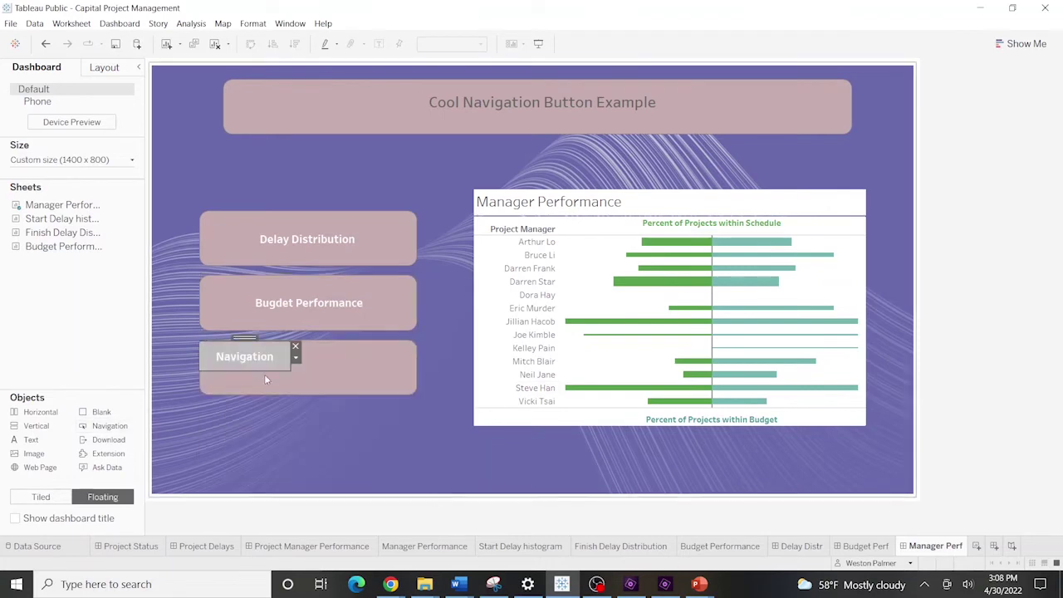
pyautogui.doubleClick(249, 357)
pyautogui.click(464, 258)
pyautogui.write('Manager Performance')
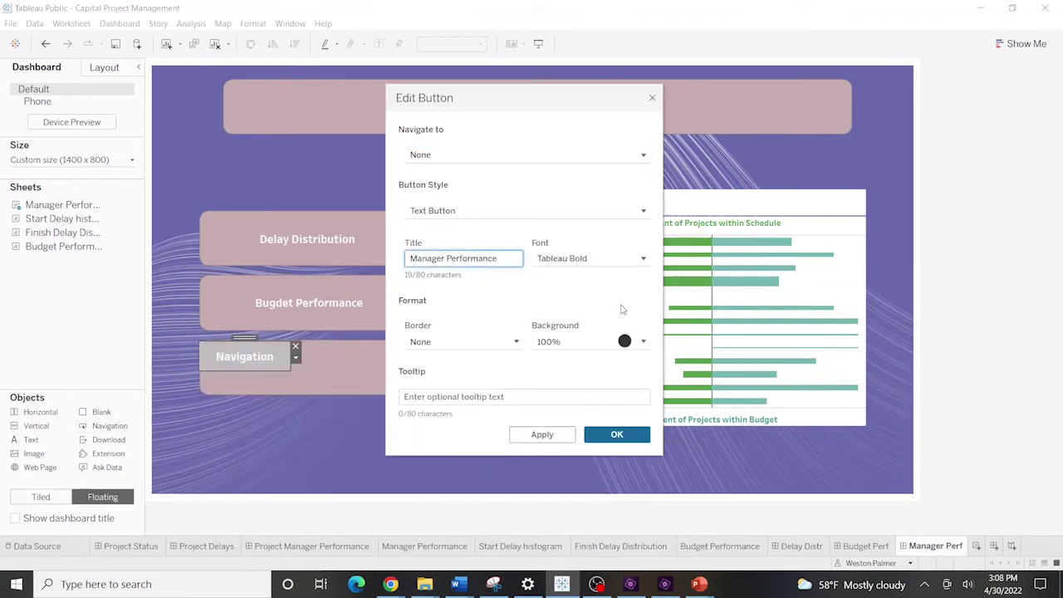
pyautogui.click(644, 260)
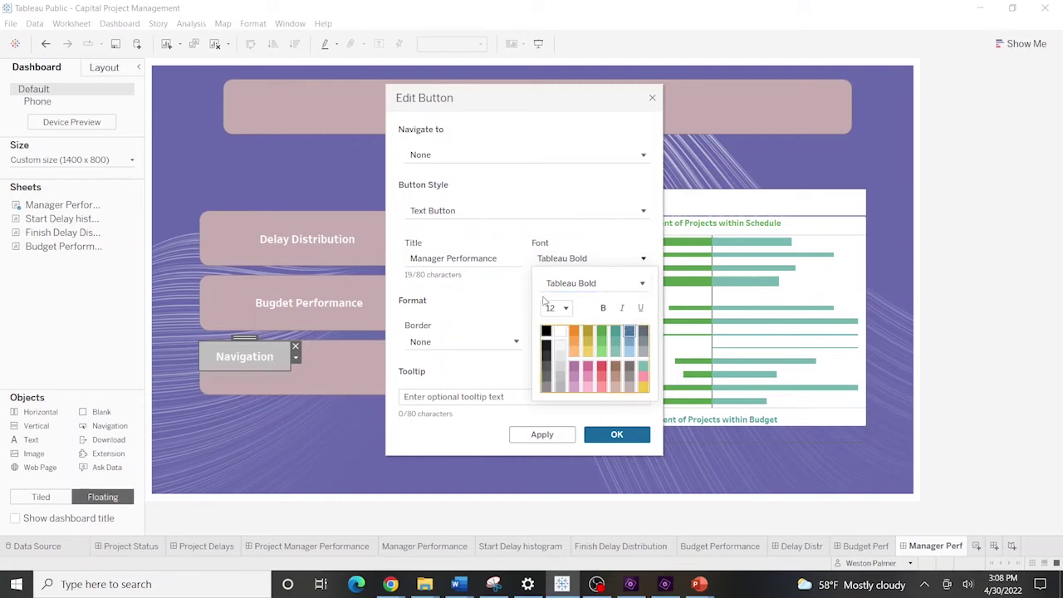
pyautogui.click(513, 297)
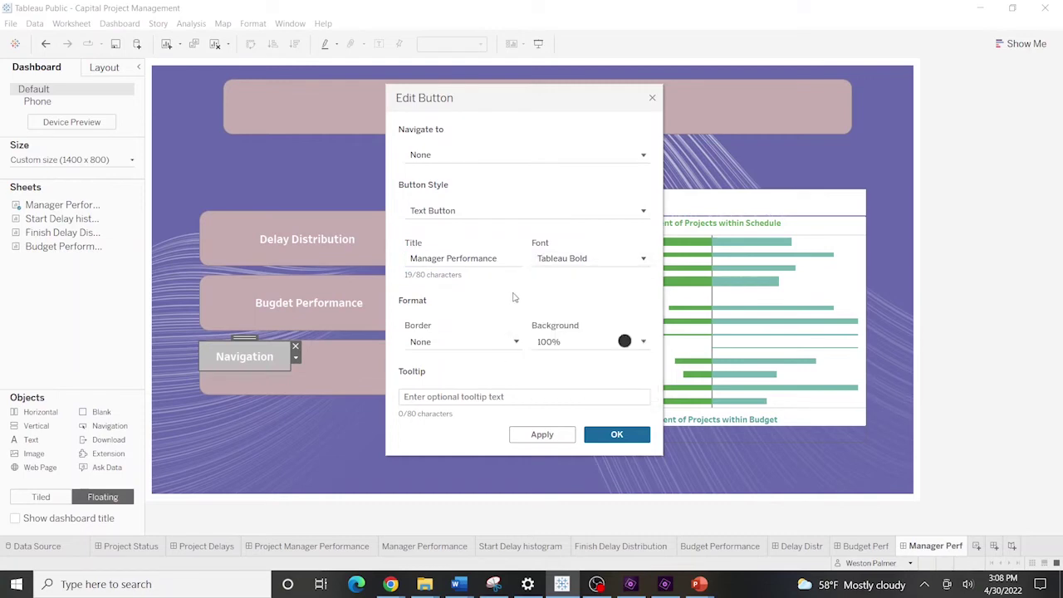
pyautogui.click(642, 342)
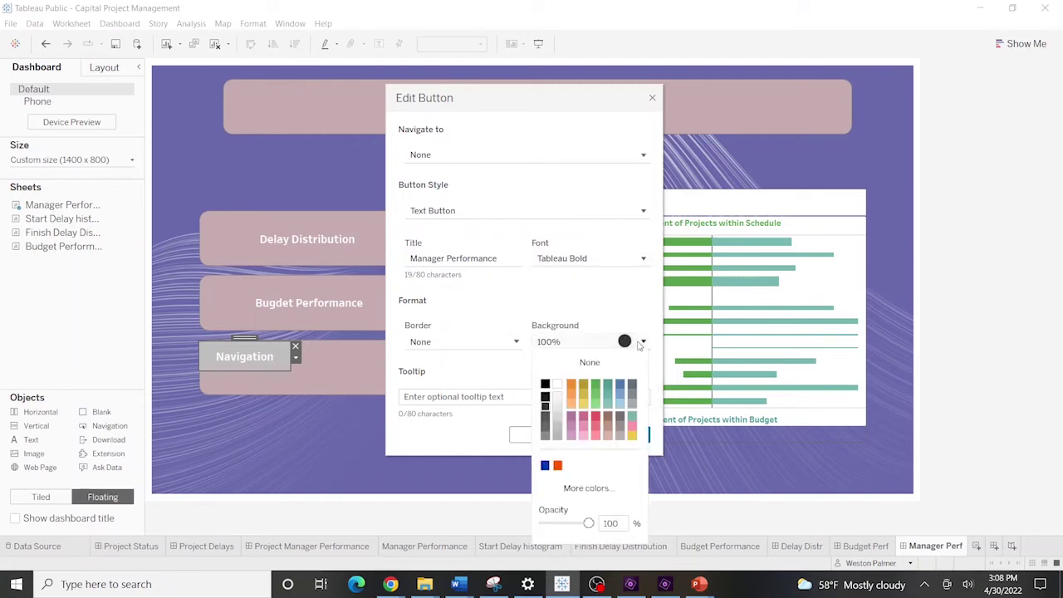
pyautogui.click(589, 362)
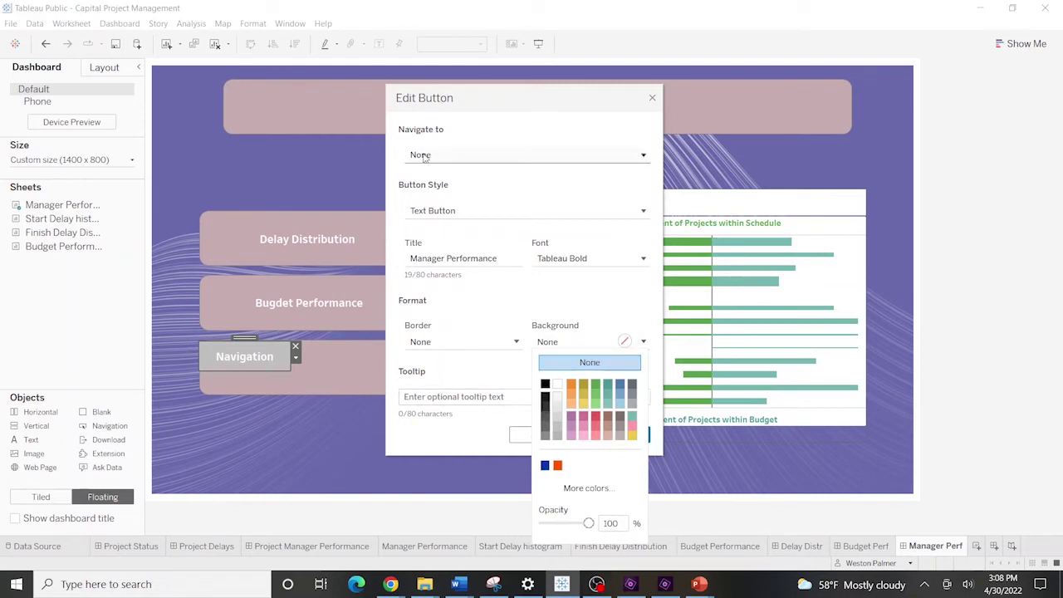
pyautogui.click(493, 449)
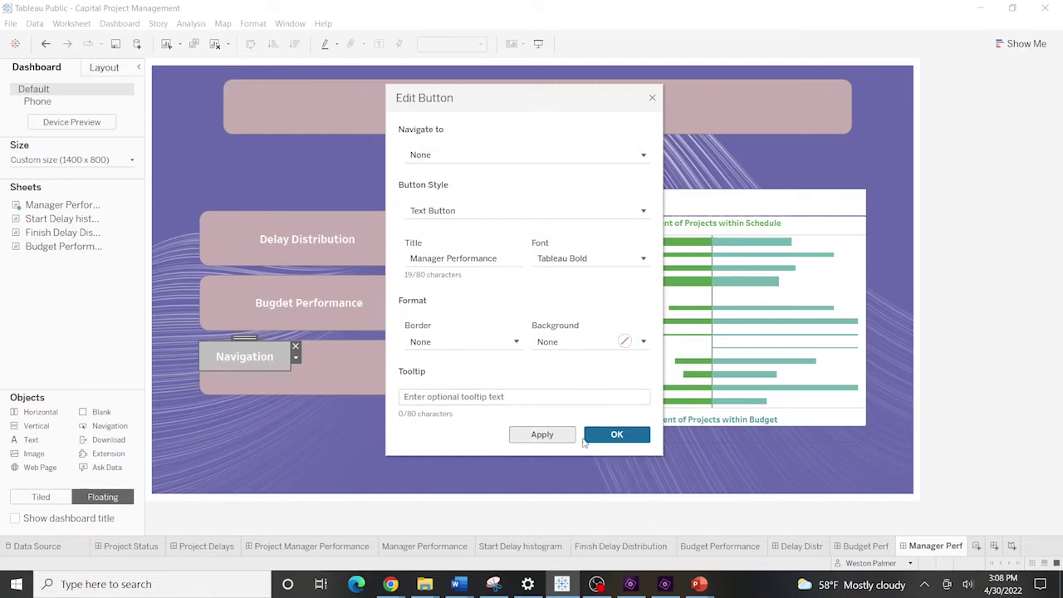
pyautogui.click(615, 435)
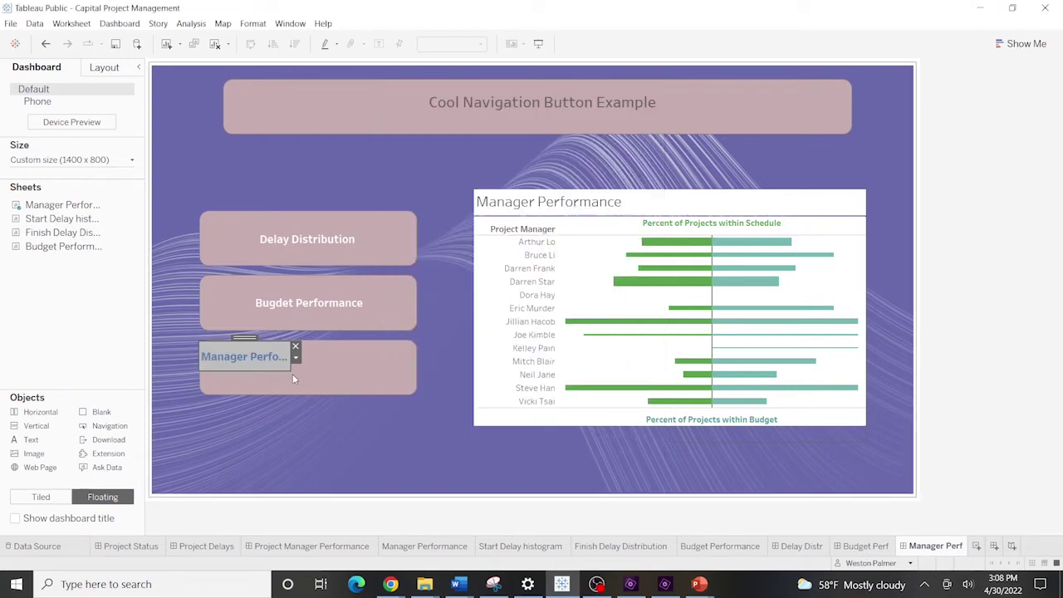
pyautogui.moveTo(292, 373); pyautogui.dragTo(418, 392)
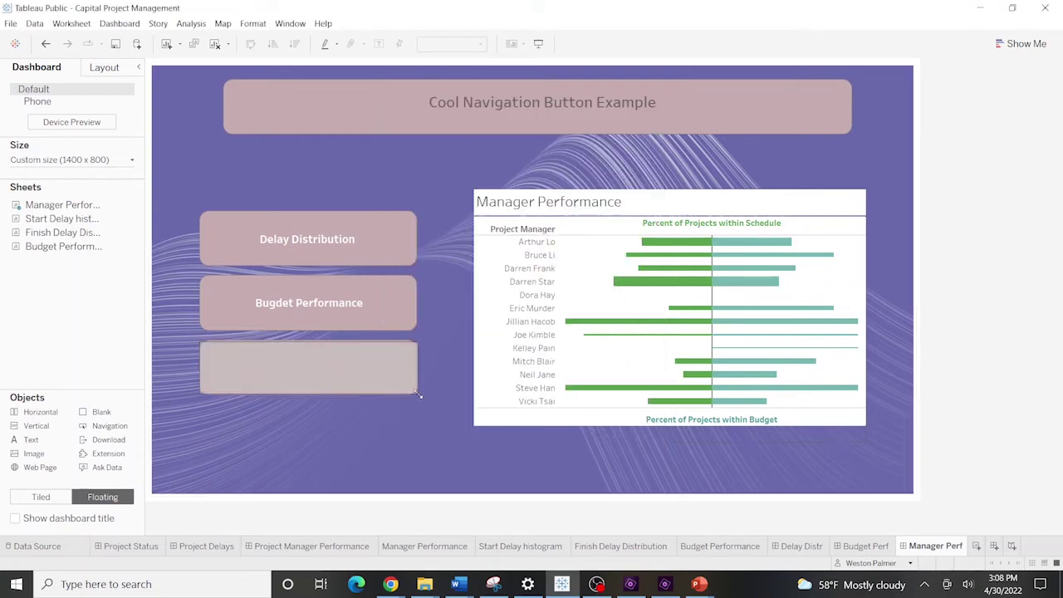
# Fit the Manager Performance button to the third box and set its target to Manager Performance
pyautogui.moveTo(436, 437); pyautogui.dragTo(430, 445)
pyautogui.click(424, 357)
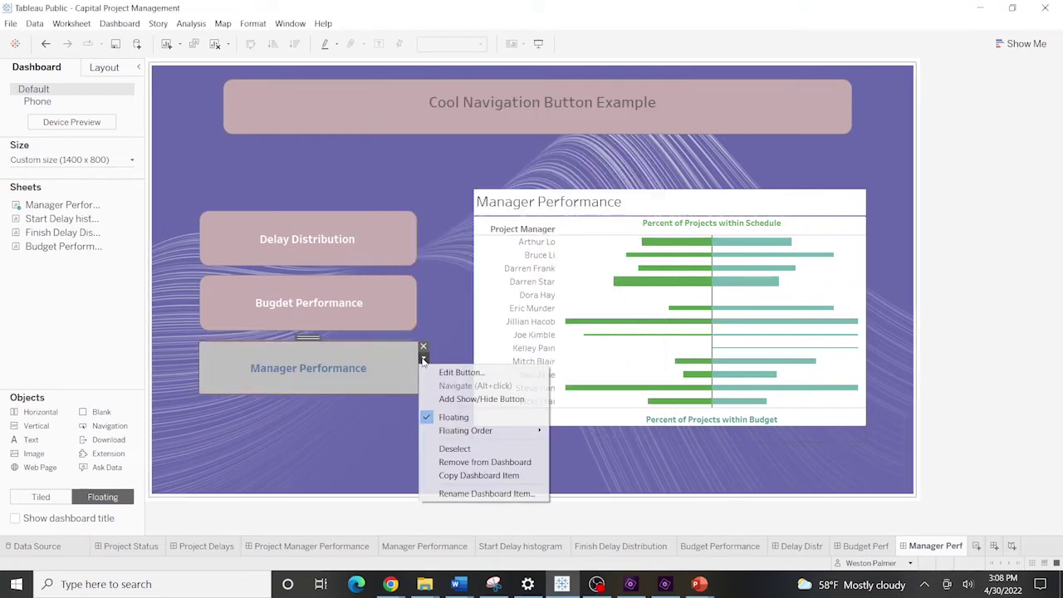
pyautogui.click(455, 370)
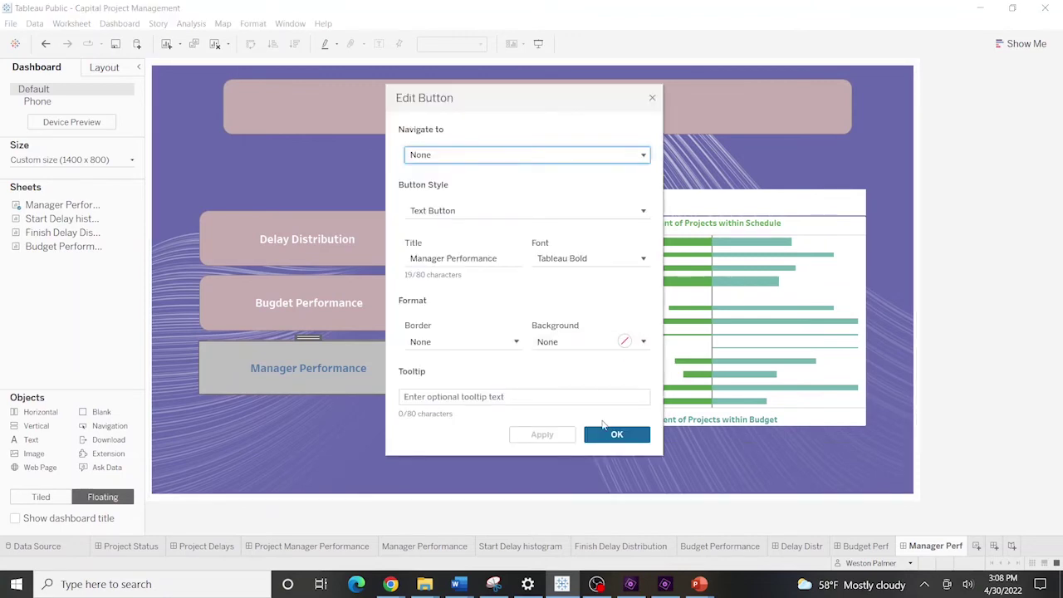
pyautogui.click(609, 434)
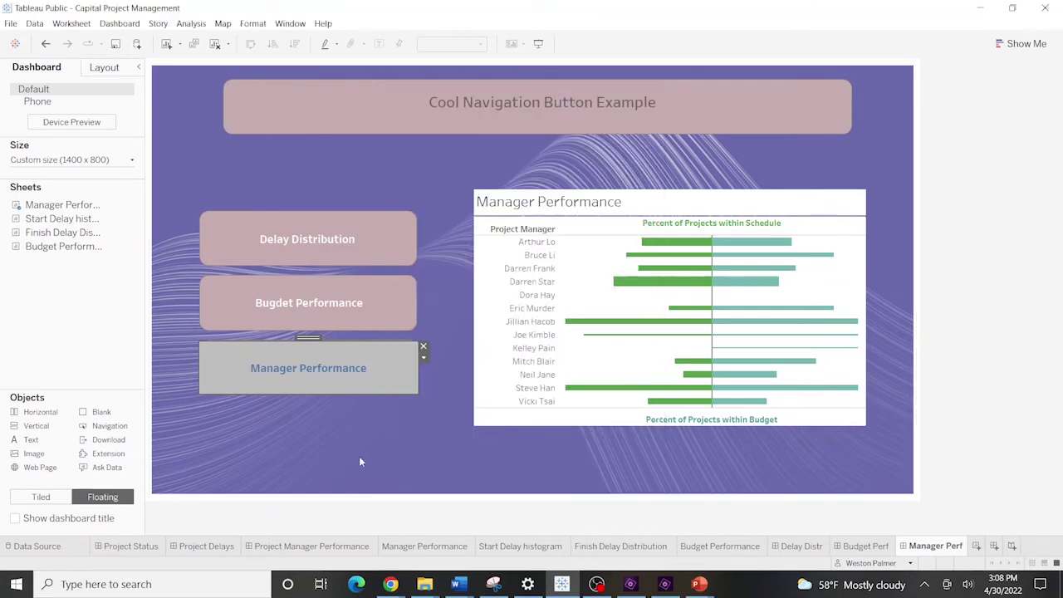
pyautogui.click(412, 365)
pyautogui.click(423, 361)
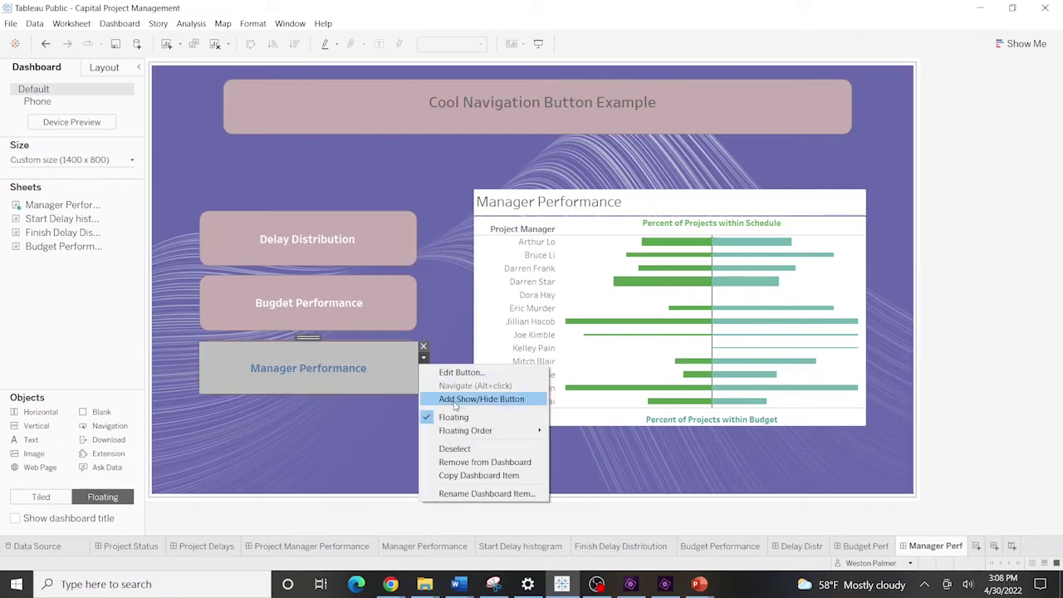
pyautogui.click(454, 380)
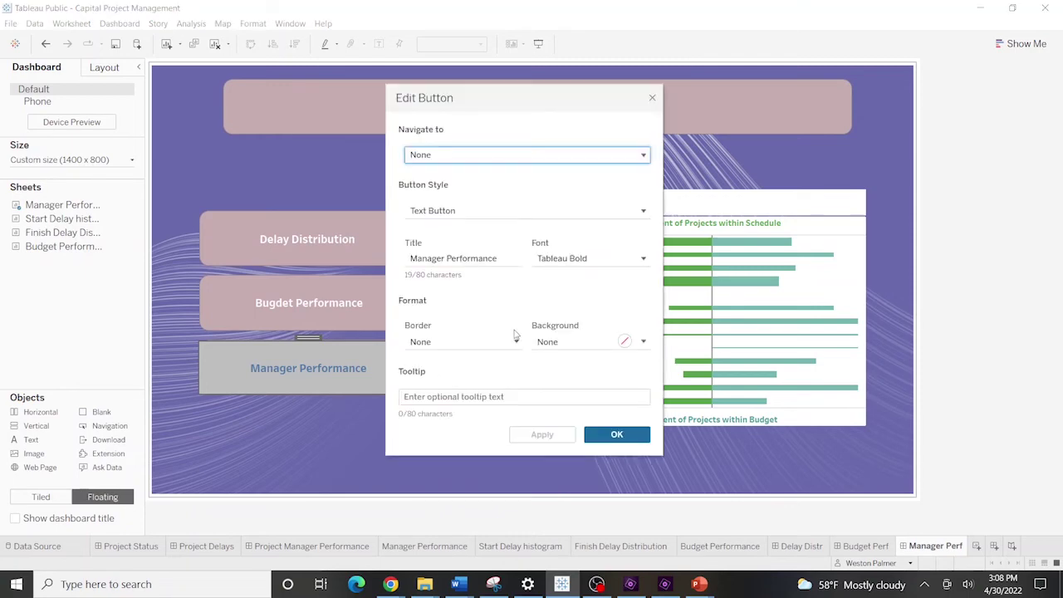
pyautogui.click(643, 156)
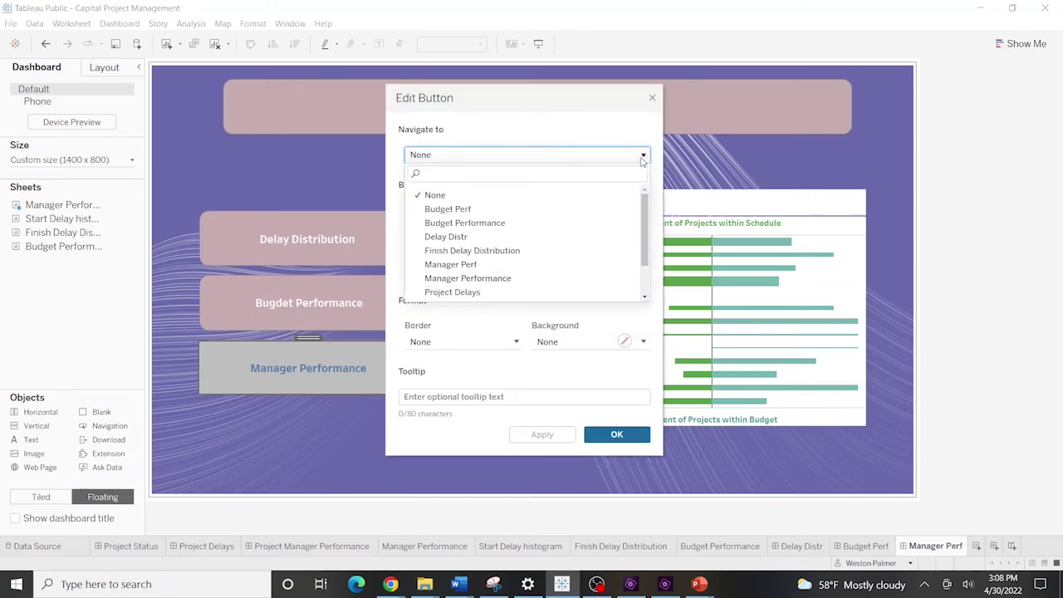
pyautogui.click(569, 279)
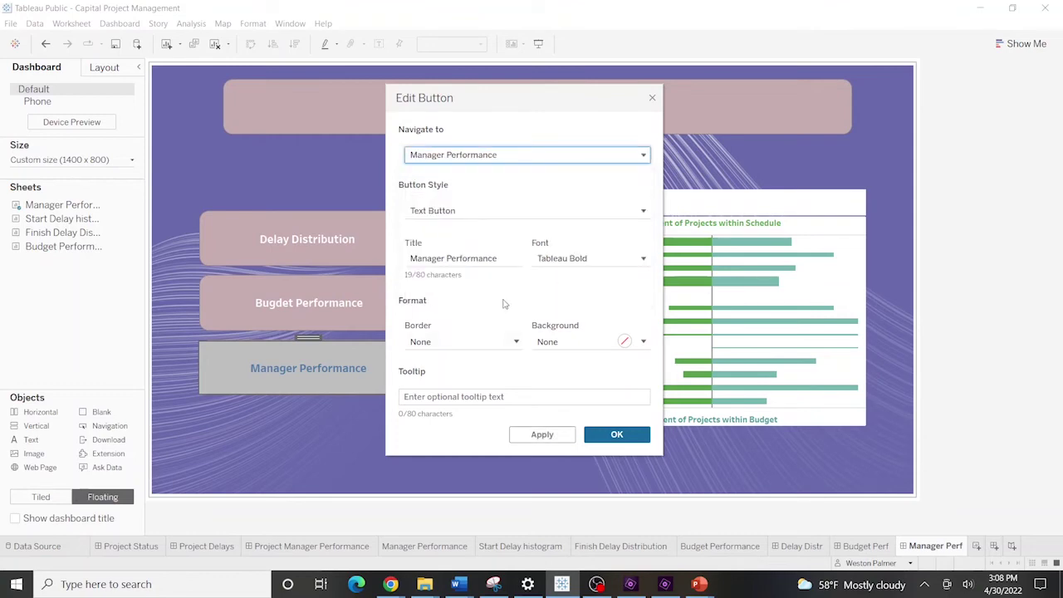
pyautogui.click(598, 437)
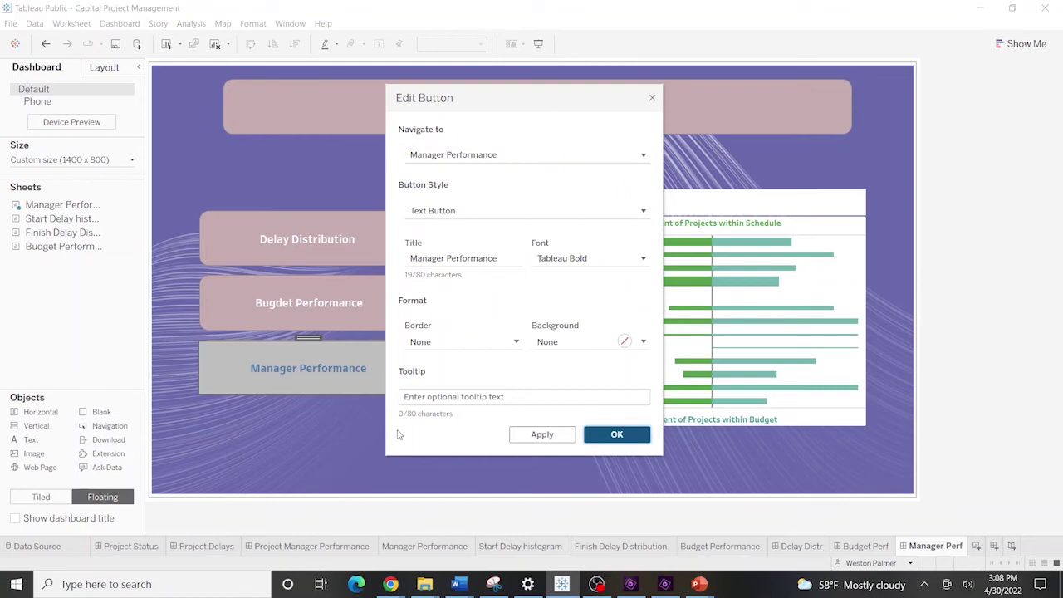
pyautogui.click(332, 443)
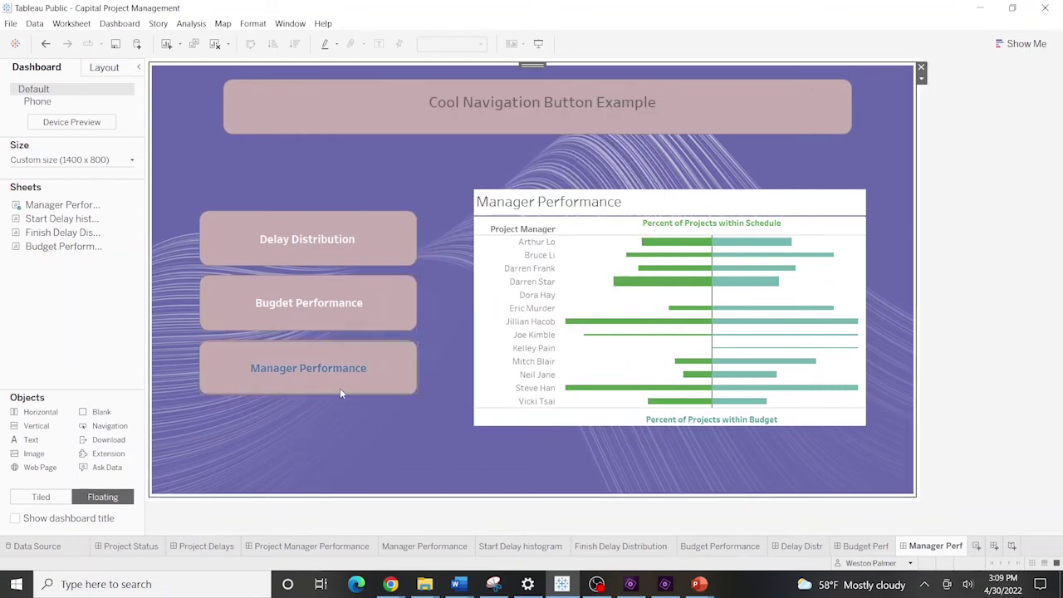
# Cycle through the Delay Distr, Manager Perf and Budget Perf dashboards, ending on Budget Perf
pyautogui.click(782, 548)
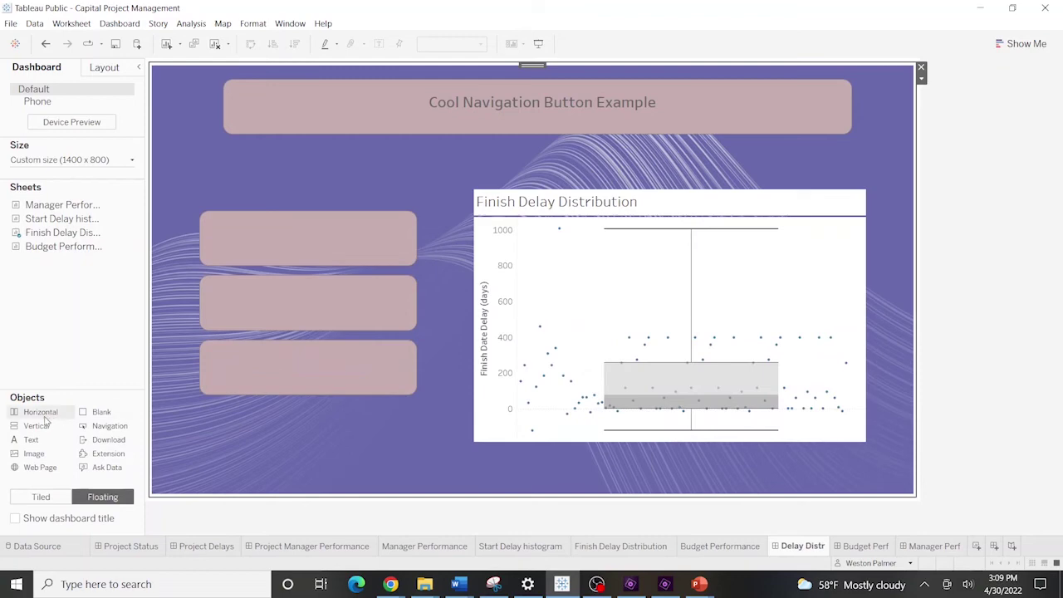
pyautogui.moveTo(100, 427); pyautogui.dragTo(200, 216)
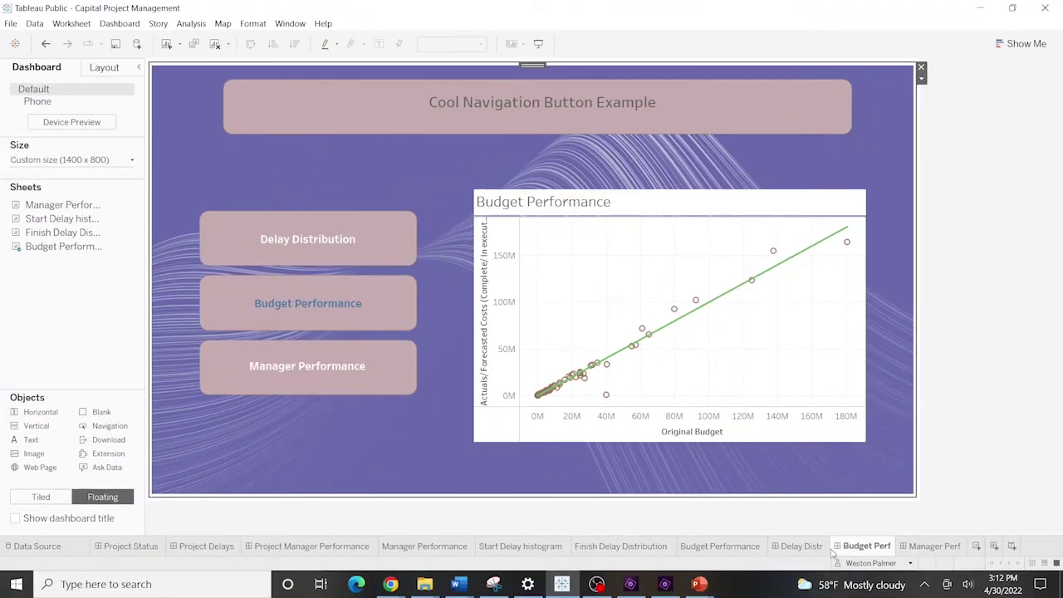
pyautogui.click(824, 551)
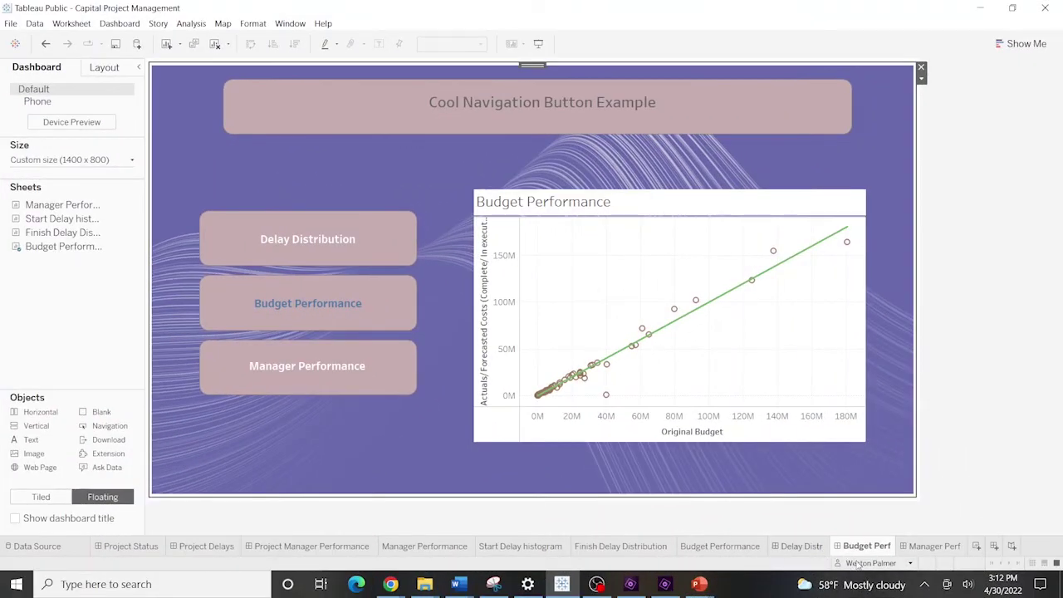
pyautogui.click(905, 548)
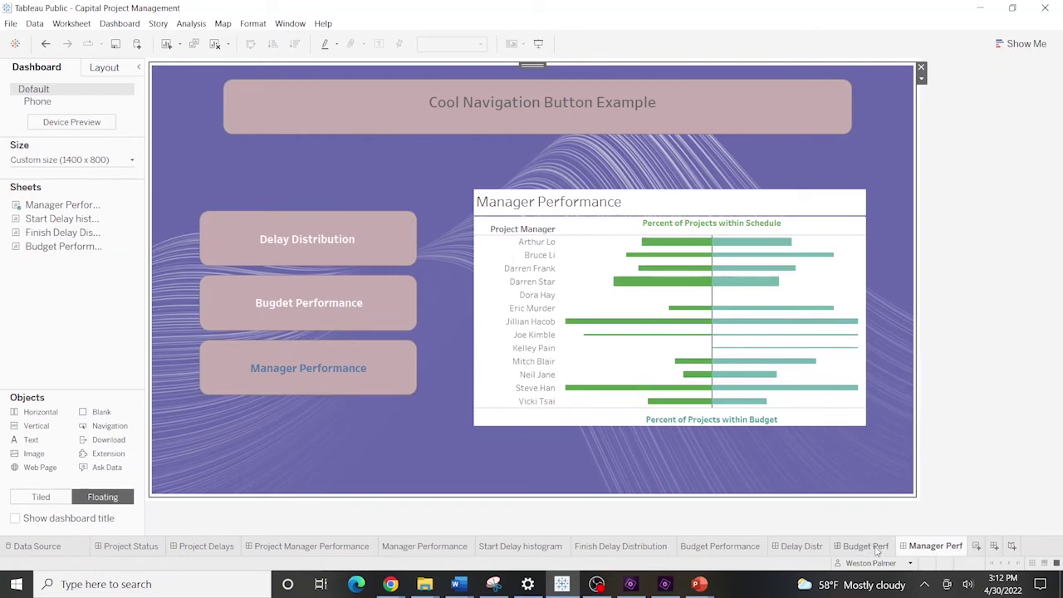
pyautogui.click(880, 548)
pyautogui.click(823, 545)
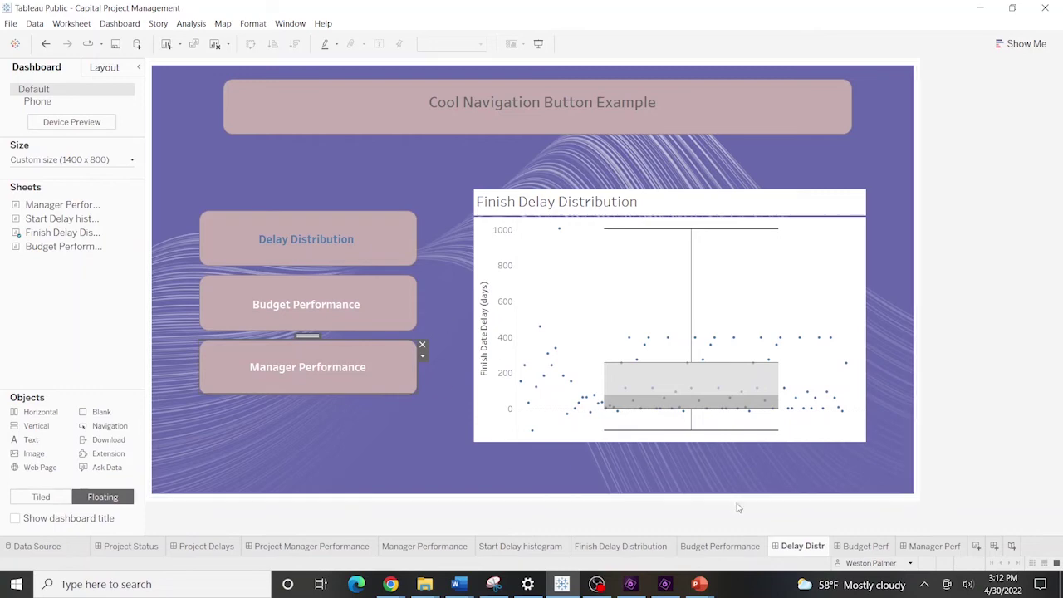
pyautogui.click(866, 547)
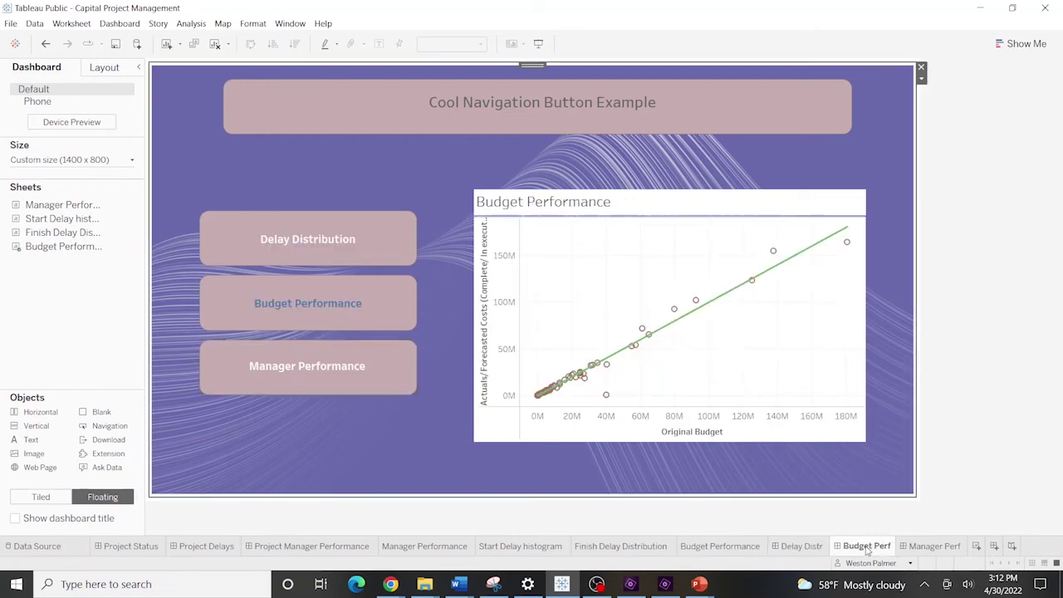
pyautogui.click(908, 552)
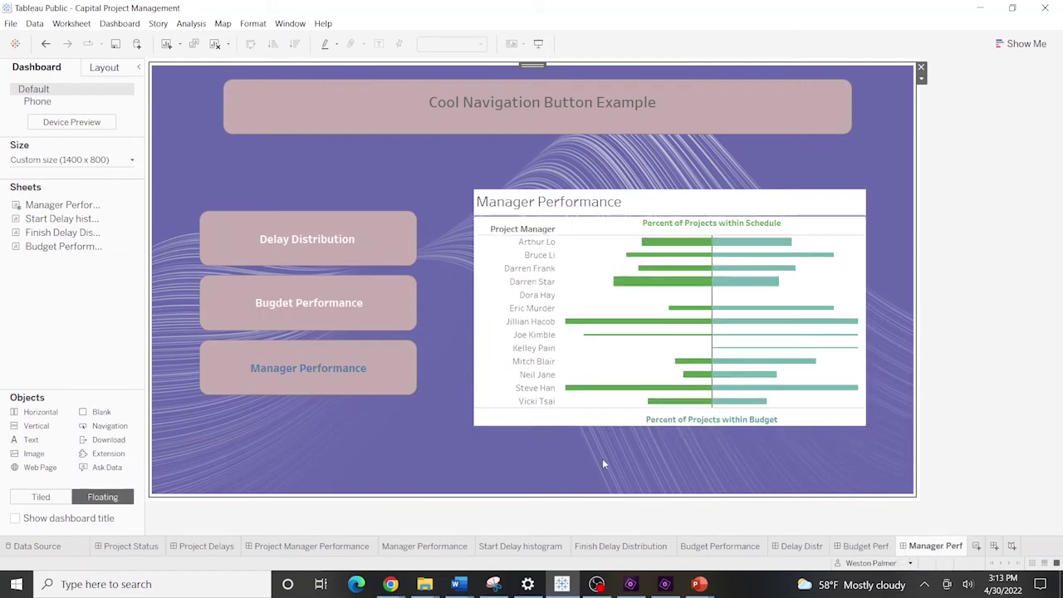
pyautogui.click(848, 550)
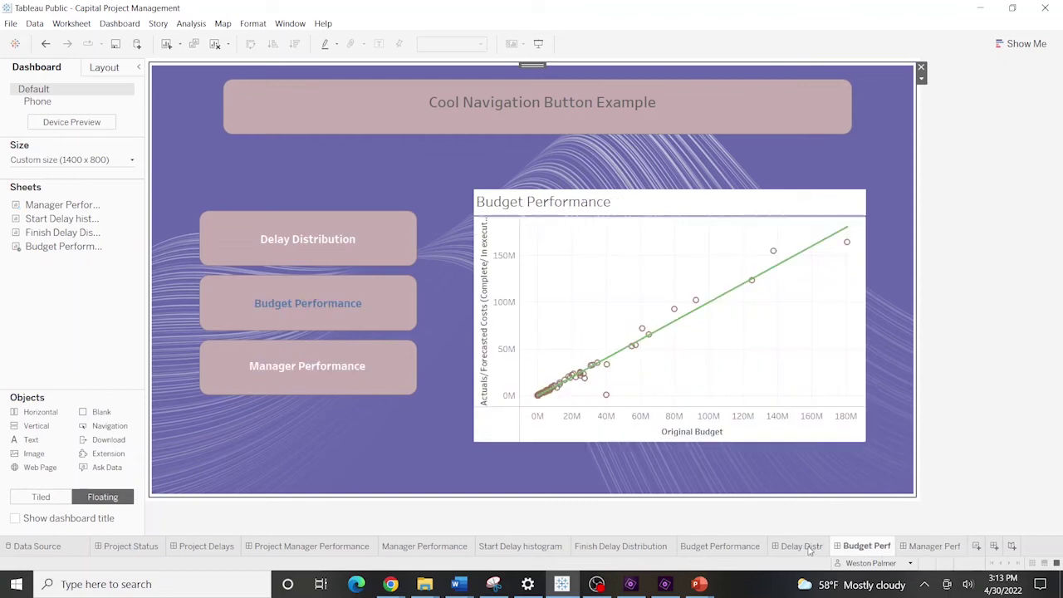
# Bring the Delay Distr dashboard to the front ahead of publishing the workbook
pyautogui.click(806, 547)
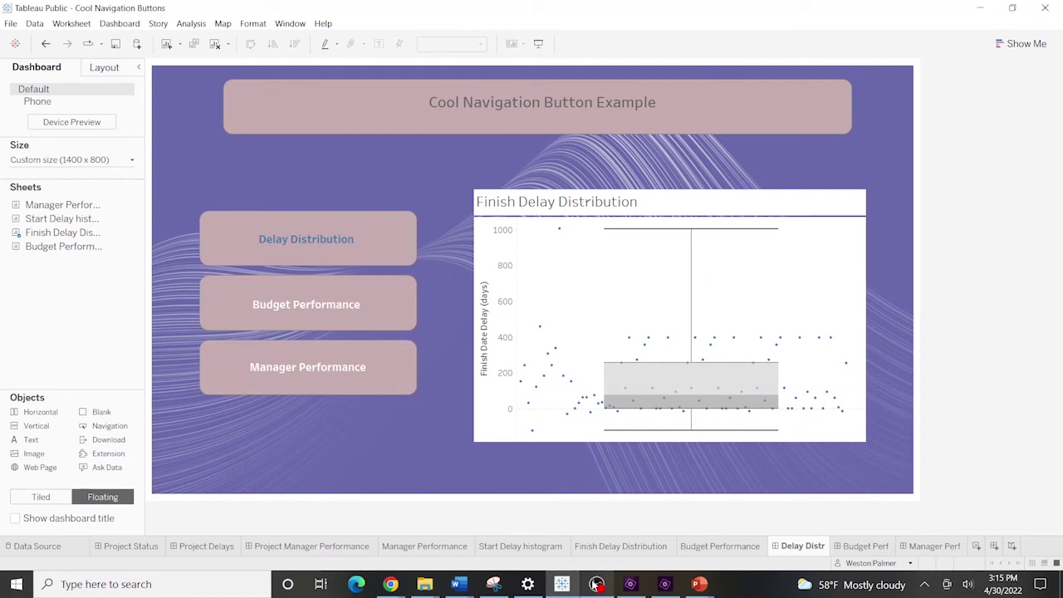
pyautogui.moveTo(559, 581)
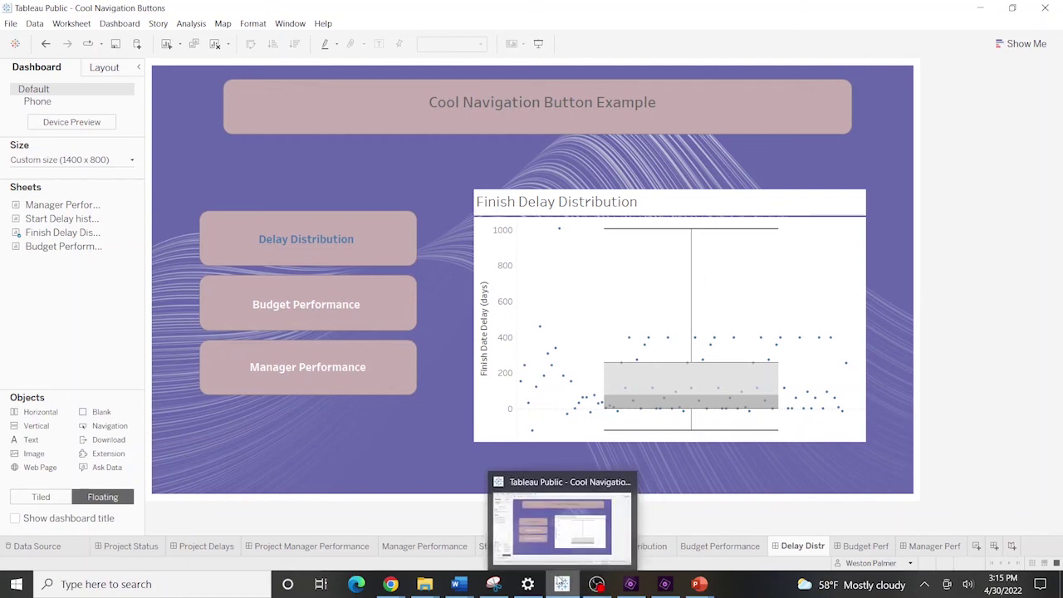
# Open the published viz in Chrome and test the Budget Performance and Manager Performance buttons
pyautogui.moveTo(392, 582)
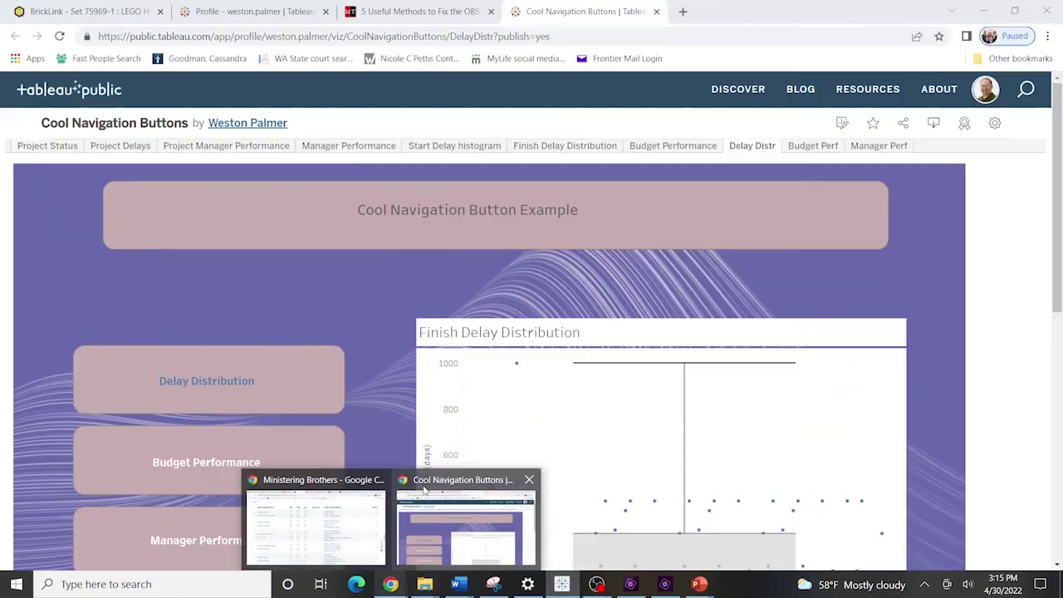
pyautogui.click(410, 523)
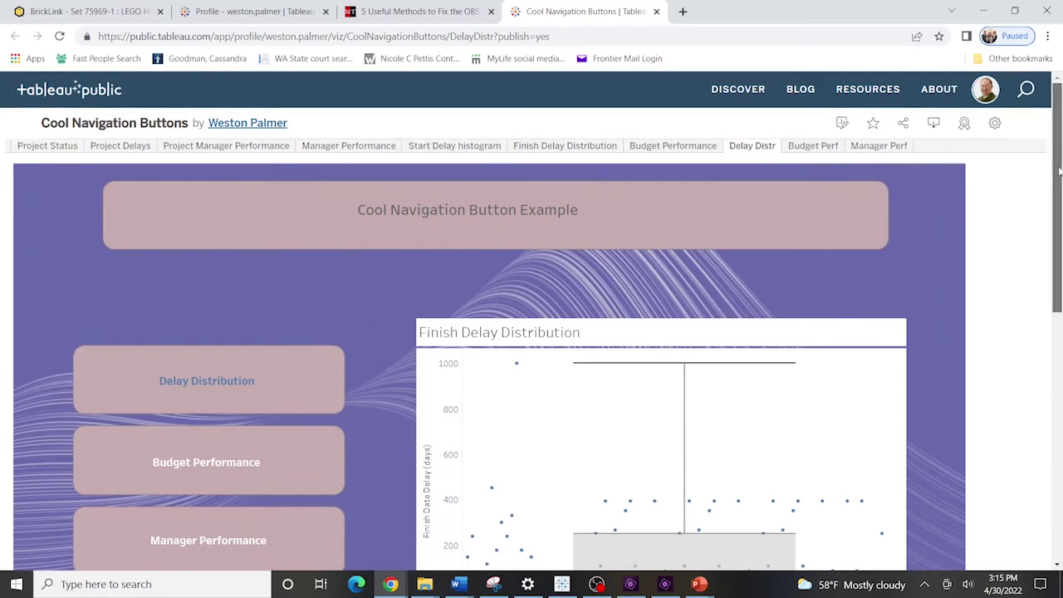
pyautogui.moveTo(1059, 172); pyautogui.dragTo(1059, 262)
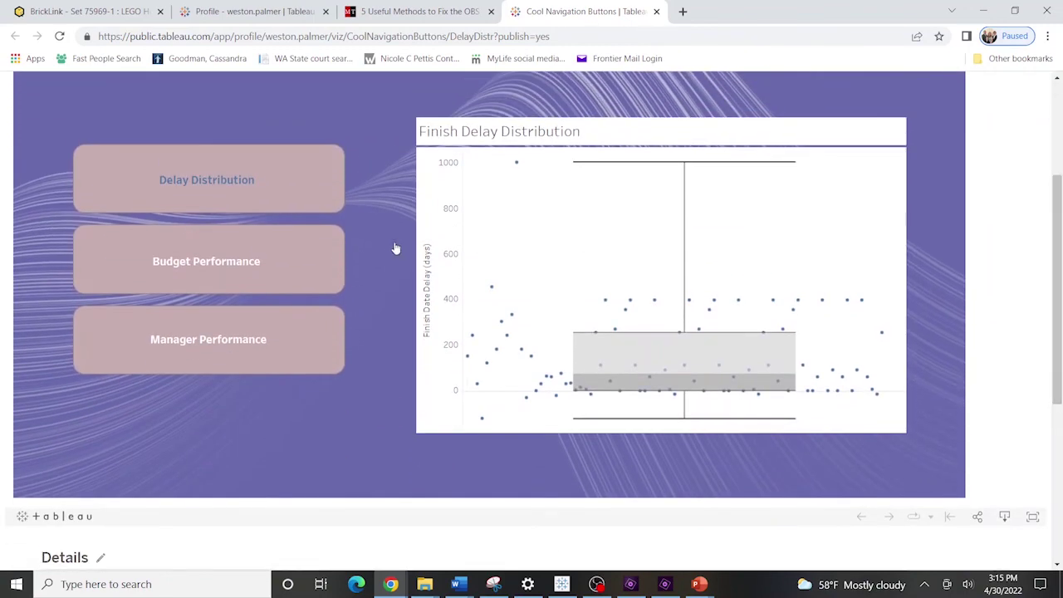
pyautogui.click(213, 263)
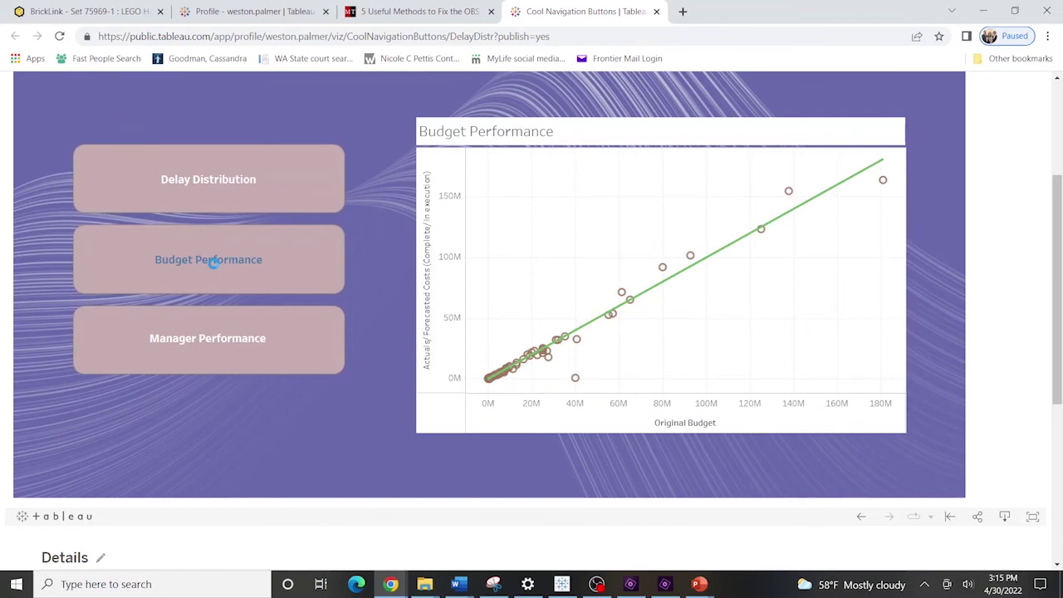
pyautogui.click(270, 338)
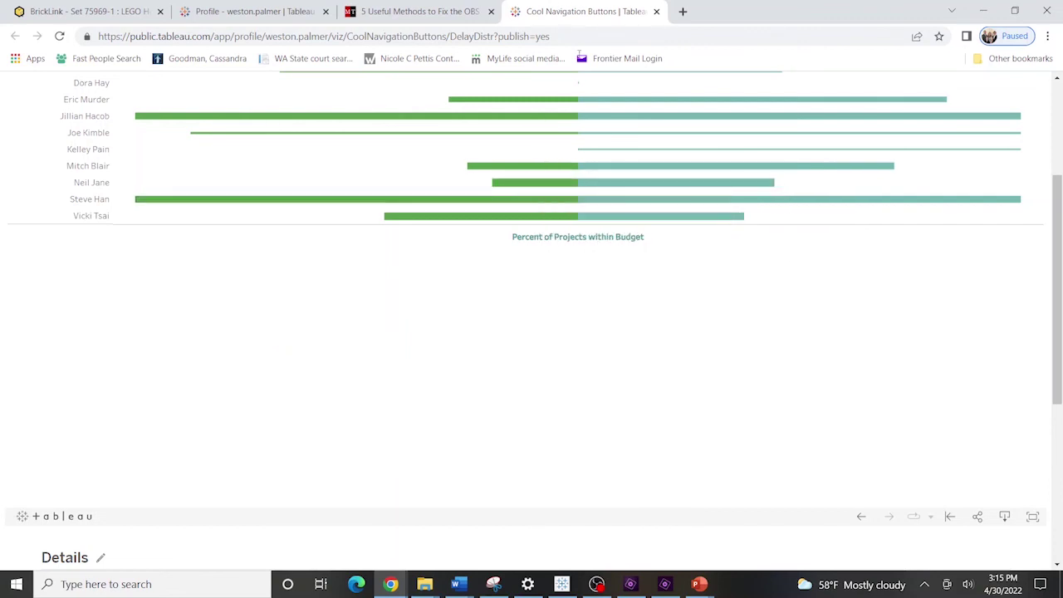
# From the Manager Perf tab, test the Delay Distribution and Budget Performance buttons, ending on Delay Distribution
pyautogui.click(1058, 126)
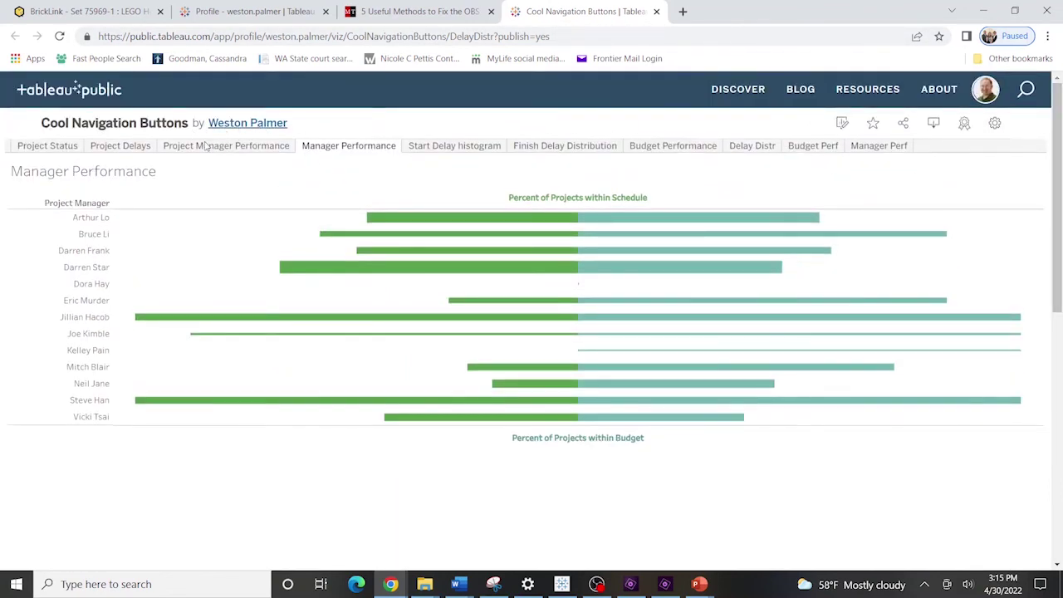
pyautogui.click(852, 147)
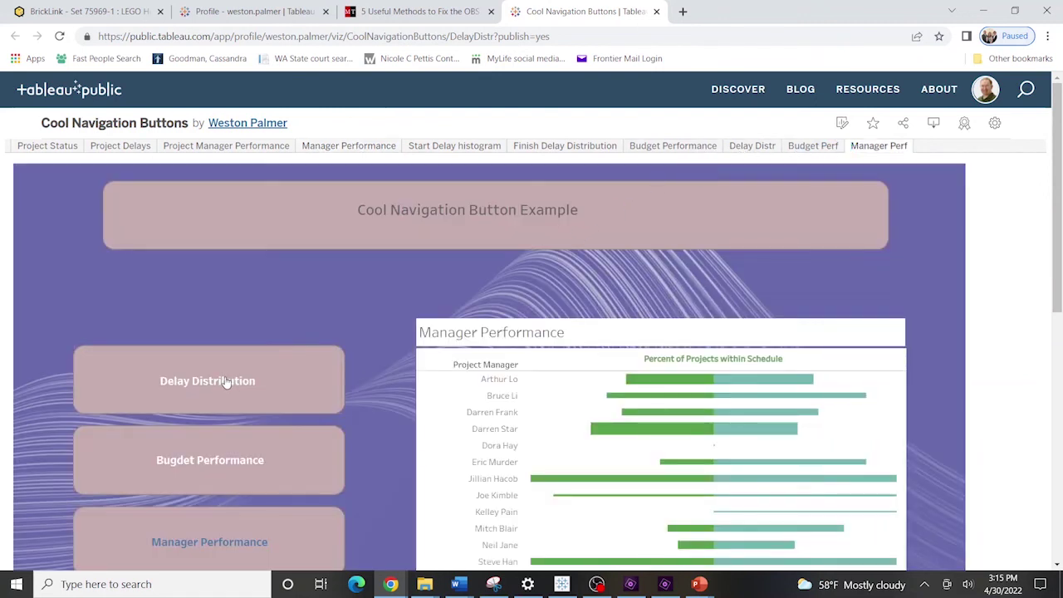
pyautogui.click(225, 382)
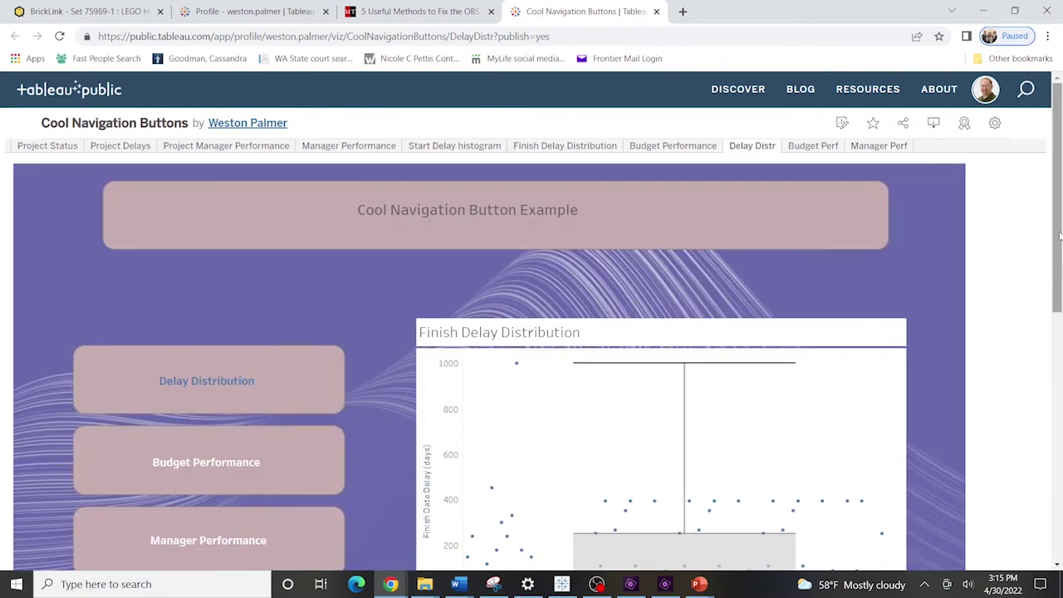
pyautogui.scroll(-2, 257, 284)
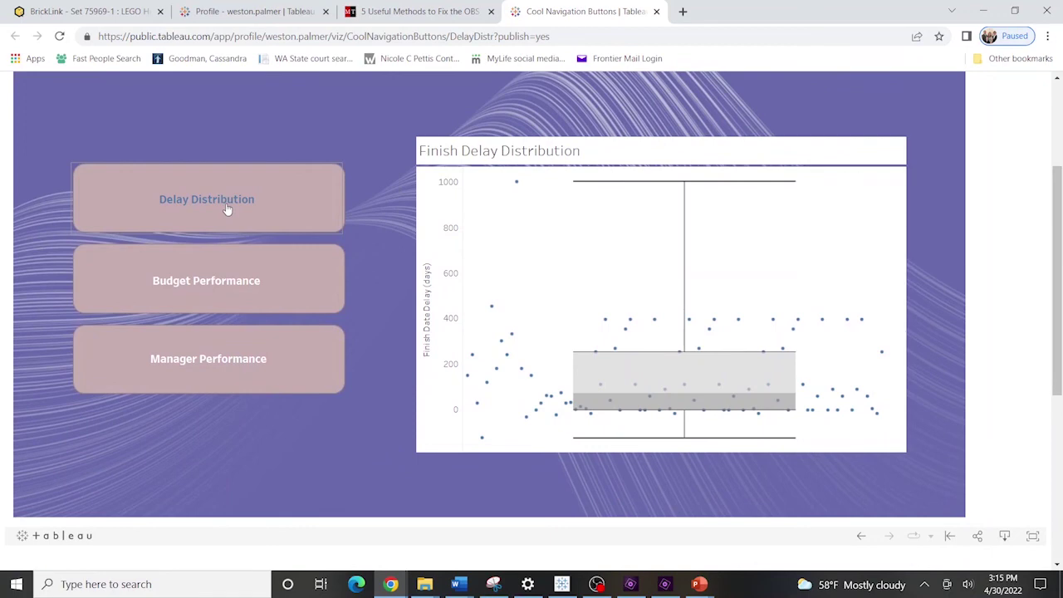
pyautogui.click(236, 279)
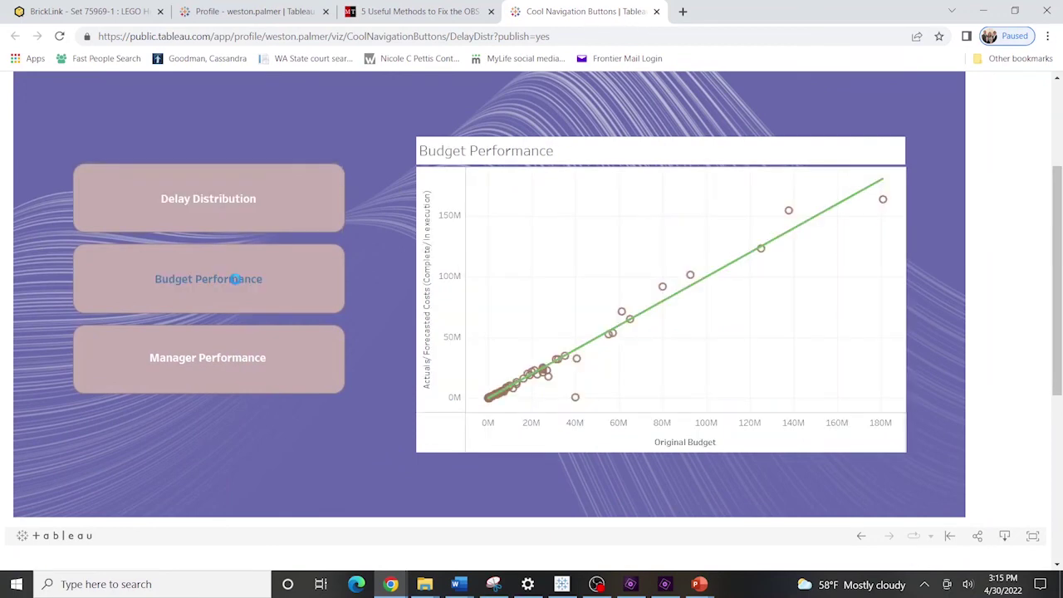
pyautogui.click(234, 198)
pyautogui.scroll(1, 666, 485)
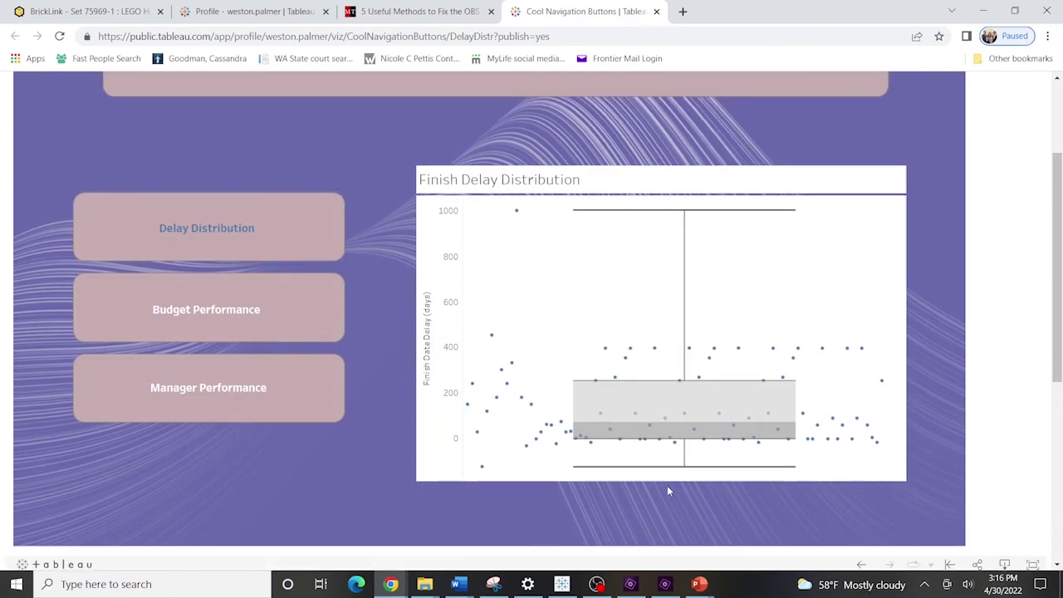